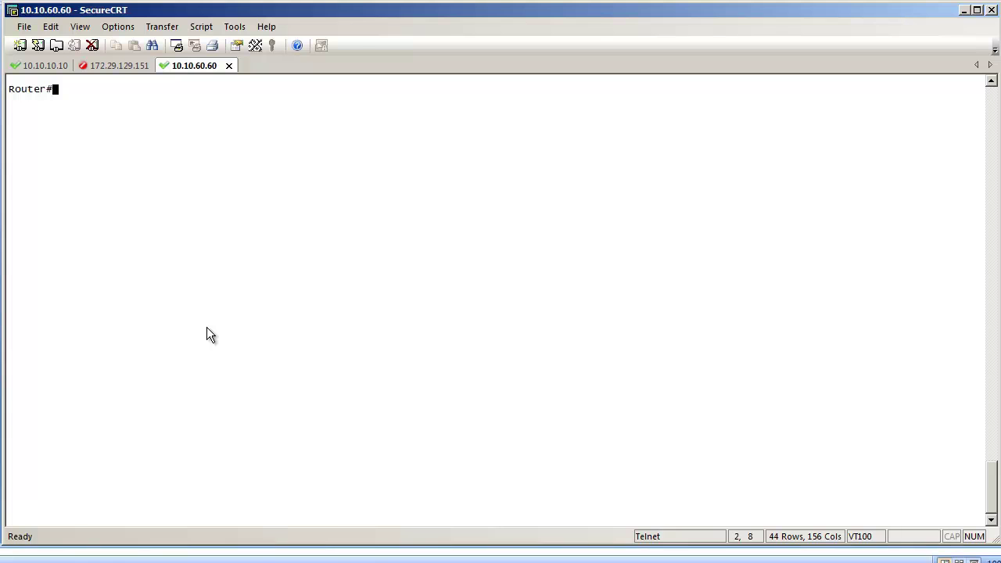
Enter global configuration mode and enable ipv6 unicast-routing on the router.
text(conf t)
key(Return)
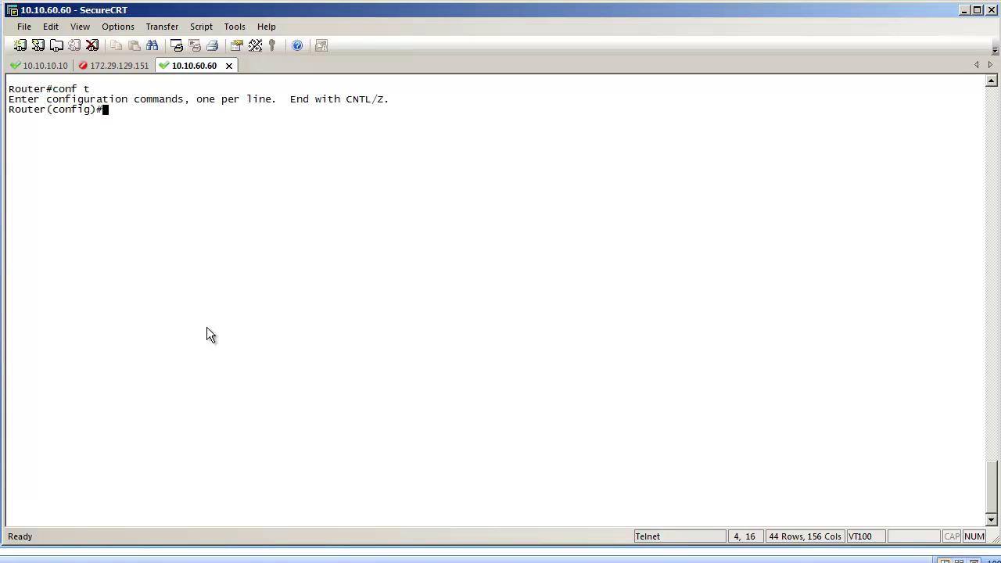
text(ipv6 )
text(un)
text(i)
key(Tab)
key(Return)
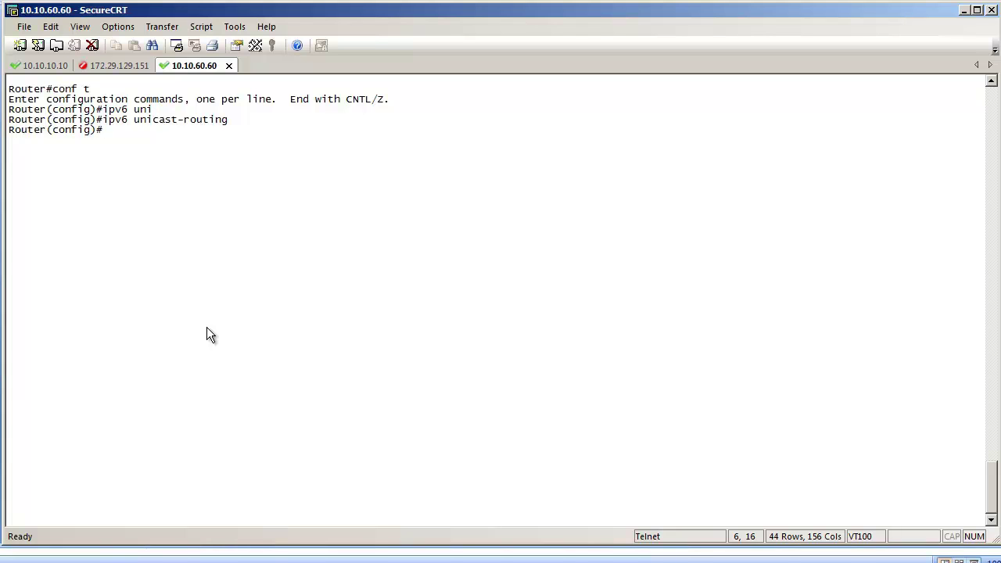
Create subinterface f0/0.6 with dot1Q encapsulation for VLAN 6.
text(int f0/0.6)
key(Return)
text(en)
key(Tab)
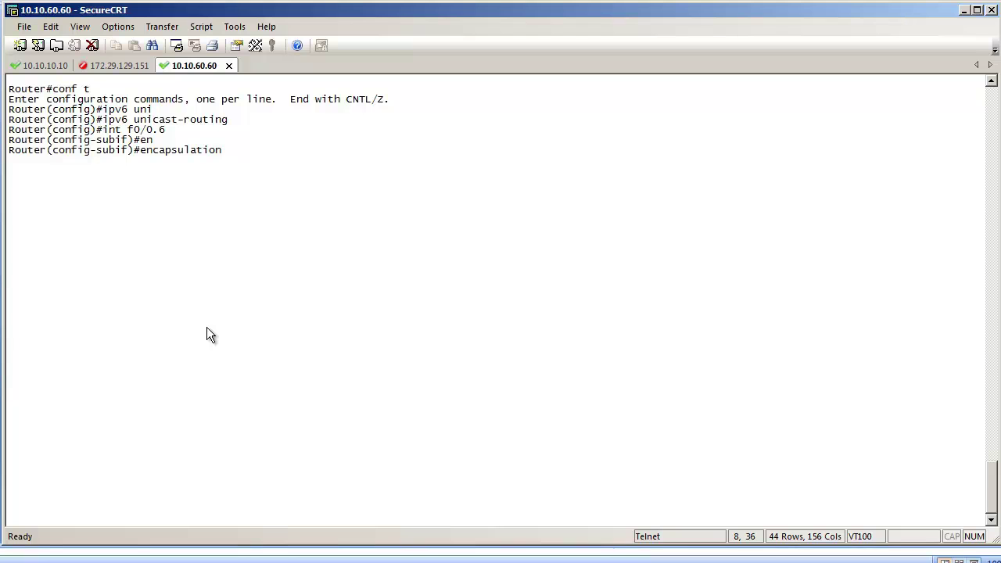
text(do)
key(Tab)
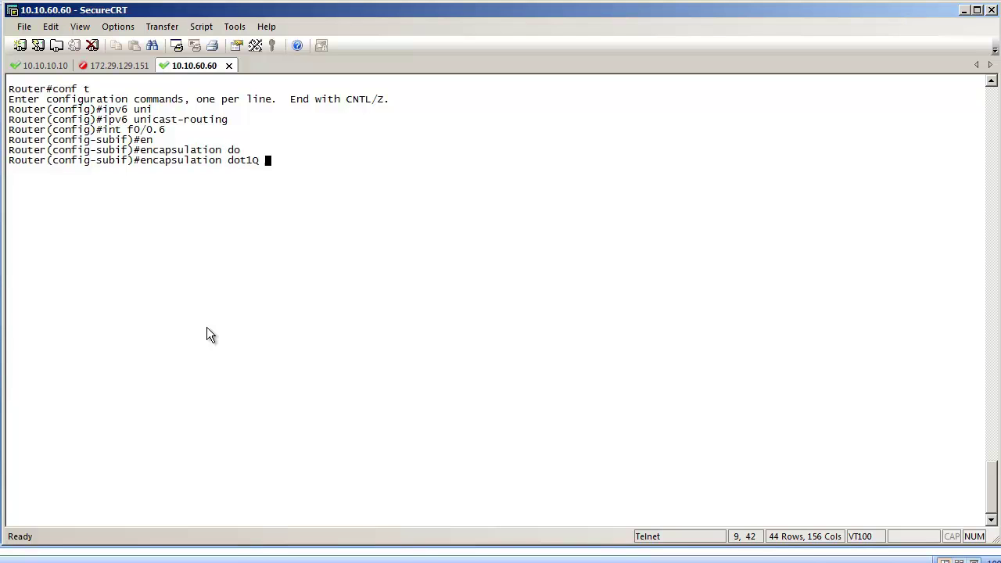
text(6)
key(Return)
Assign IPv6 address fc0:6::15/64 to subinterface f0/0.6.
text(ipv6 ad)
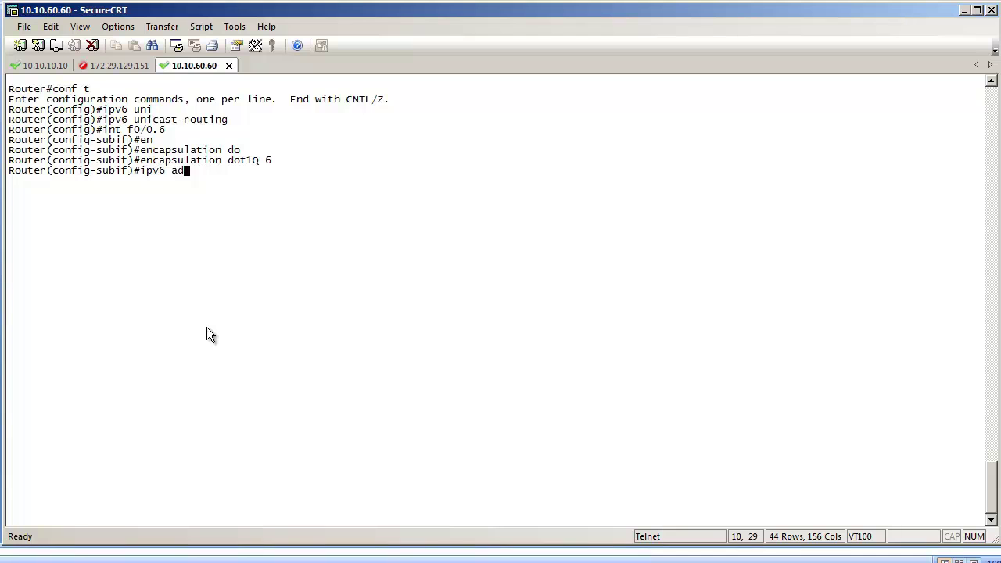
key(Tab)
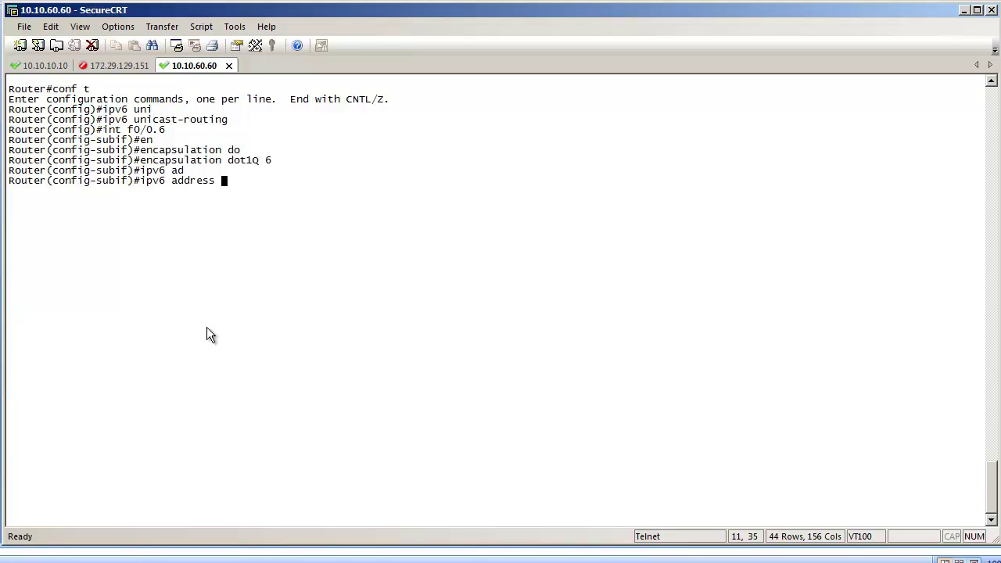
text(fc0:6::15/64)
key(Return)
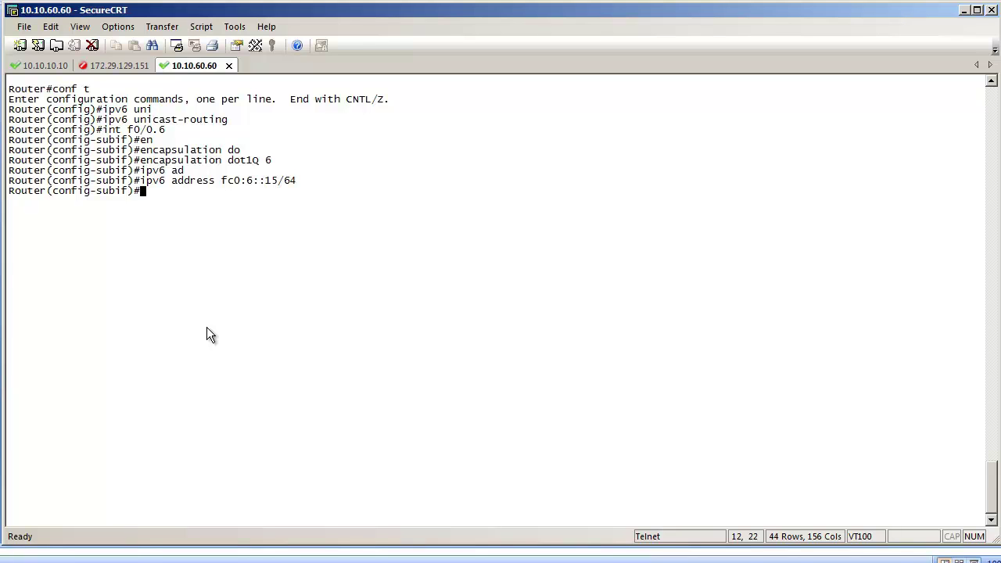
key(Up)
key(Up)
key(Up)
key(Up)
key(Up)
key(Up)
Configure subinterface f0/0.9 with dot1Q 9 and IPv6 address fc0:9::15/64.
key(BackSpace)
text(9)
key(Return)
key(Up)
key(Up)
key(Up)
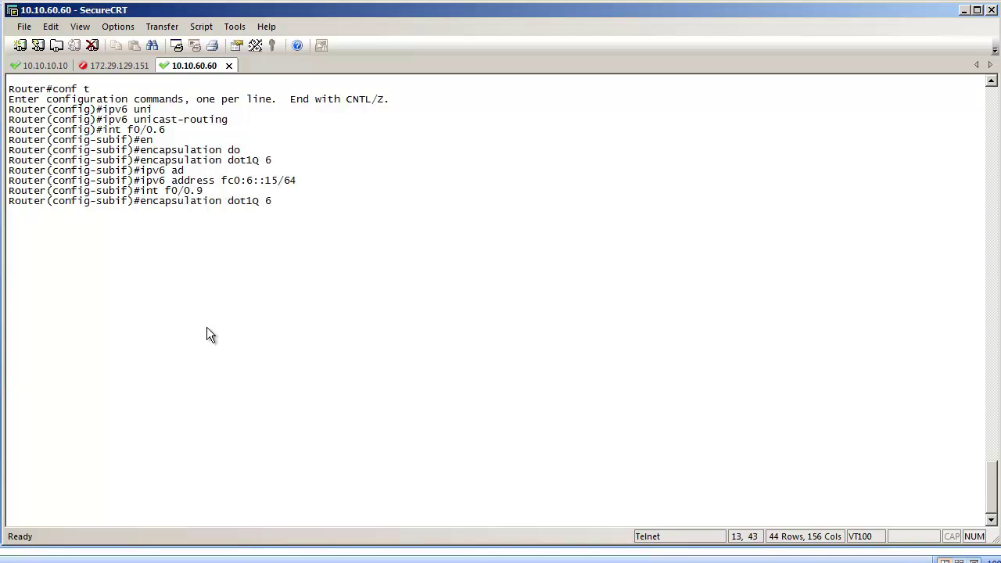
key(BackSpace)
text(9)
key(Return)
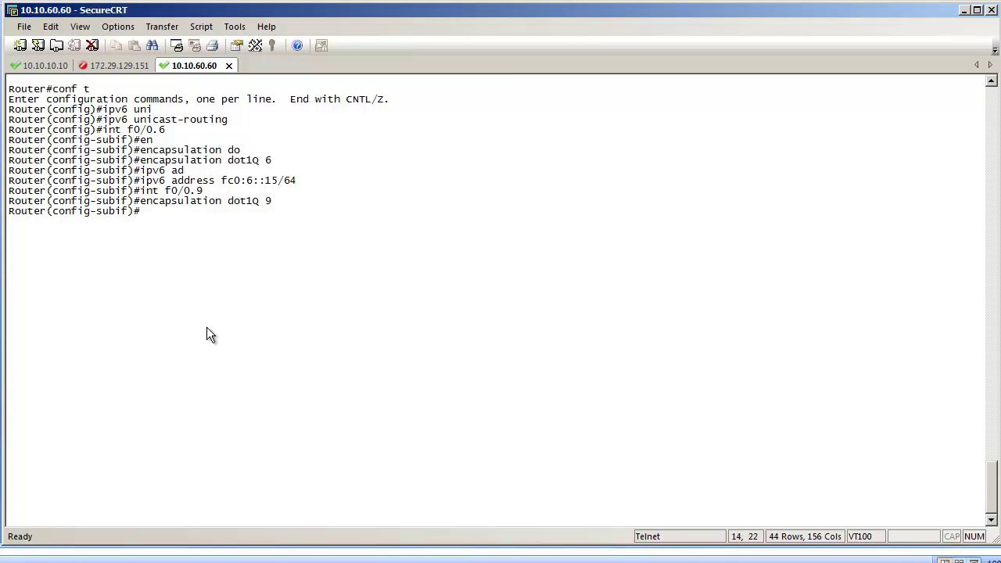
key(Up)
key(Up)
key(Up)
key(Left)
key(Left)
key(Left)
key(Left)
key(Left)
key(Left)
key(Left)
key(Left)
key(BackSpace)
text(9)
key(Return)
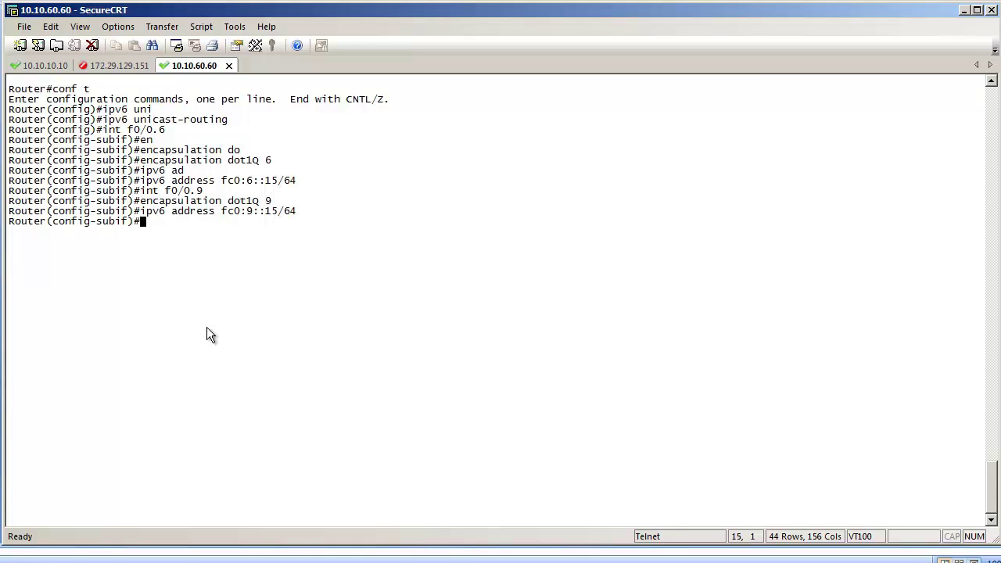
Configure subinterface f0/0.10 with dot1Q 10 and IPv6 address fc0:10::15/64.
key(Up)
key(Up)
key(Up)
key(BackSpace)
text(10)
key(Return)
key(Up)
key(Up)
key(Up)
key(BackSpace)
text(10)
key(Return)
key(Up)
key(Up)
key(Up)
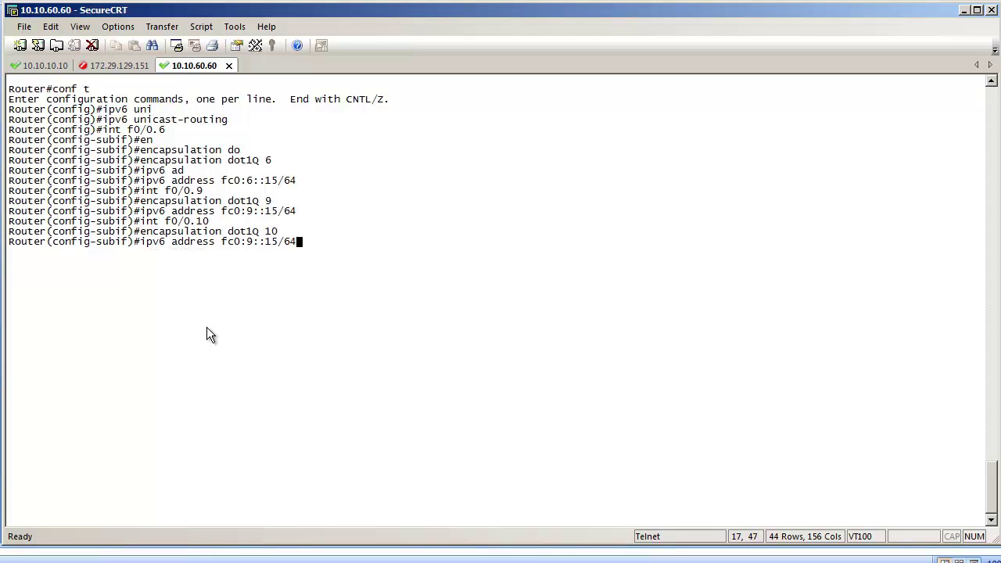
key(Left)
key(Left)
key(Left)
key(Left)
key(Left)
key(Left)
key(Left)
key(BackSpace)
text(10)
key(Return)
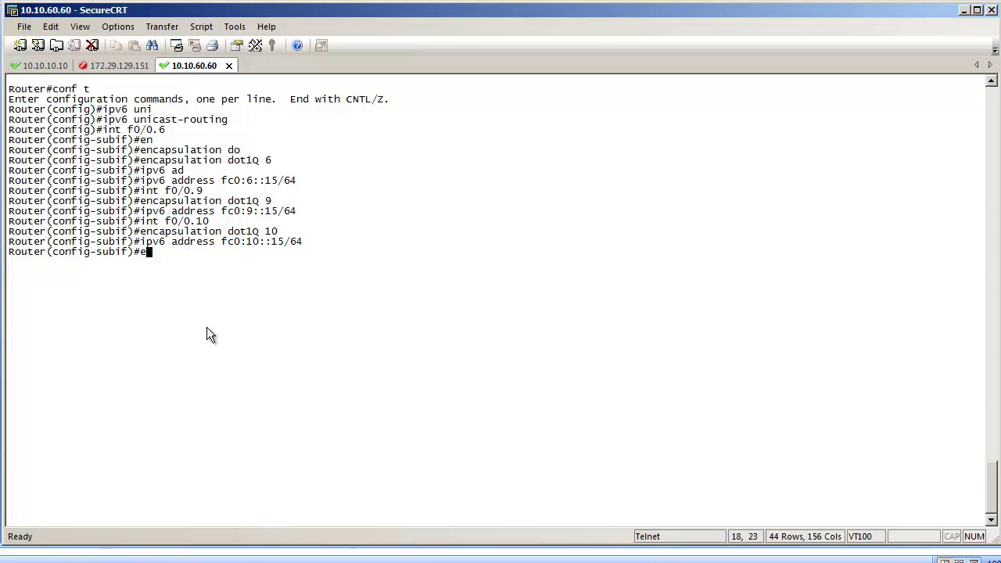
Create DHCPv6 pool vlan6 with address prefix fc0:6::0/64.
text(exit)
key(Return)
text(ipv6 dh)
key(Tab)
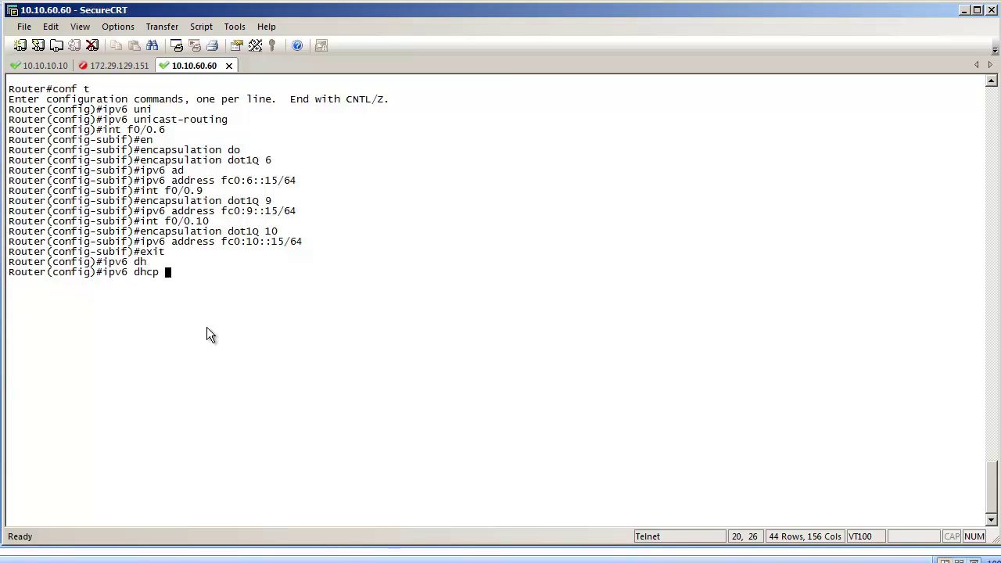
text(pool vlan6)
key(Return)
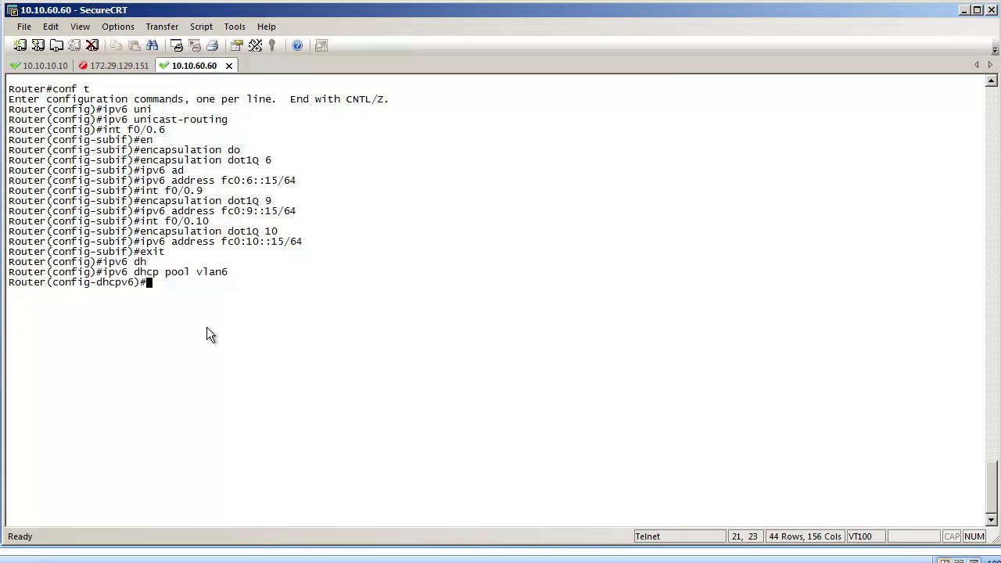
text(add)
key(Tab)
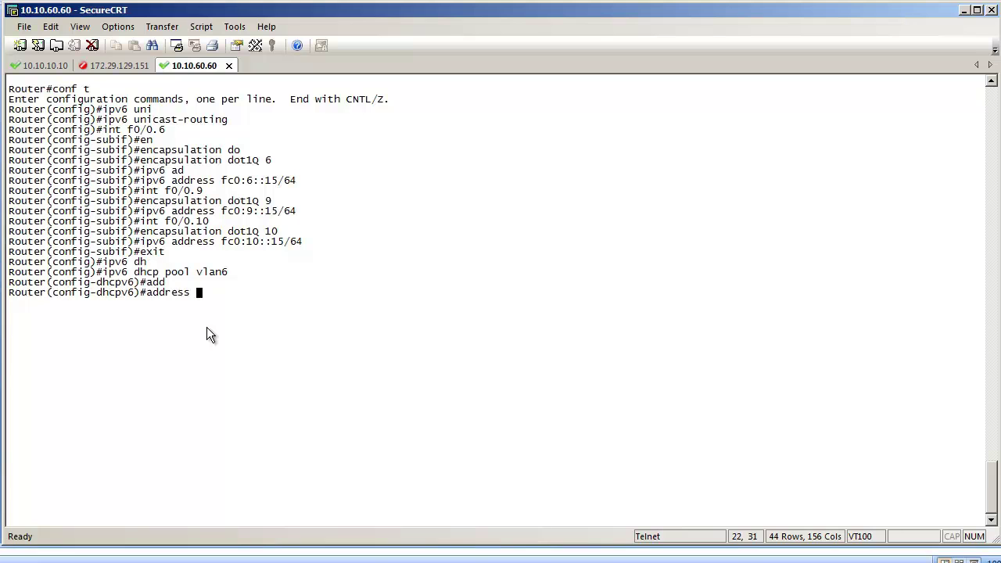
text(pre)
key(Tab)
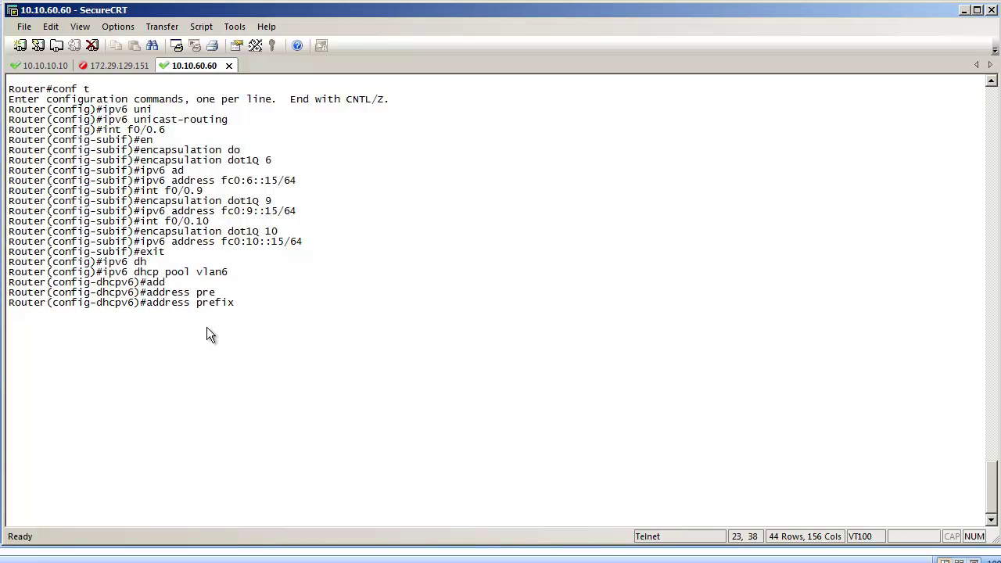
text(fc0:6::0/64)
key(Return)
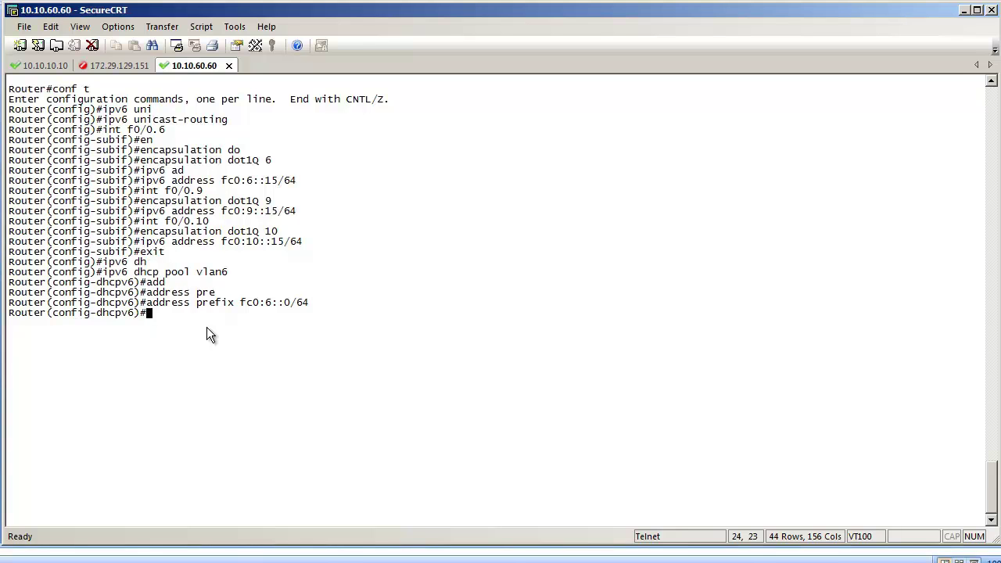
text(exit)
key(Return)
Create DHCPv6 pool vlan9 with address prefix fc0:9::0/64.
key(Up)
key(Up)
key(Up)
key(Up)
key(Up)
key(BackSpace)
text(9)
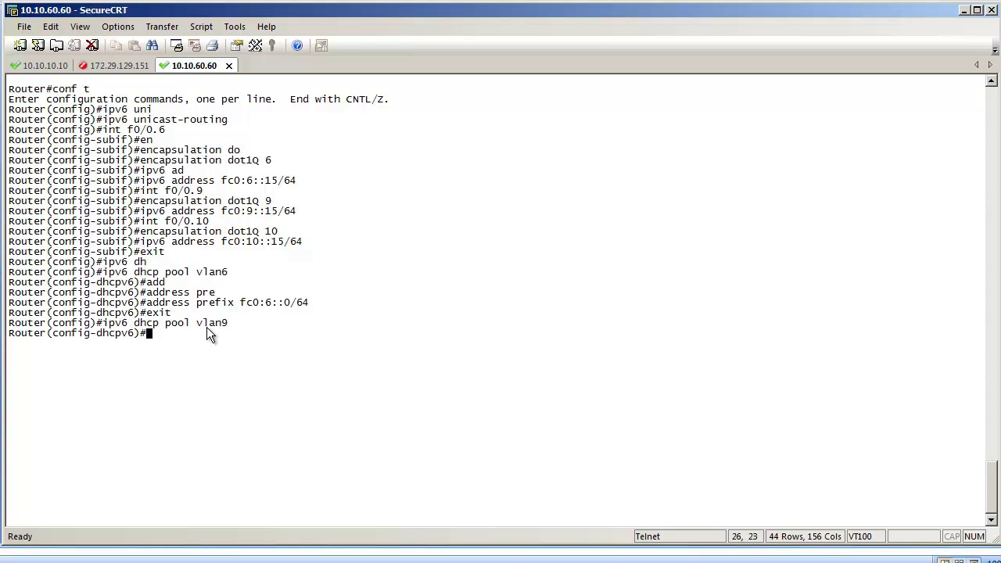
key(Up)
key(Up)
key(Left)
key(Left)
key(Left)
key(Left)
key(Left)
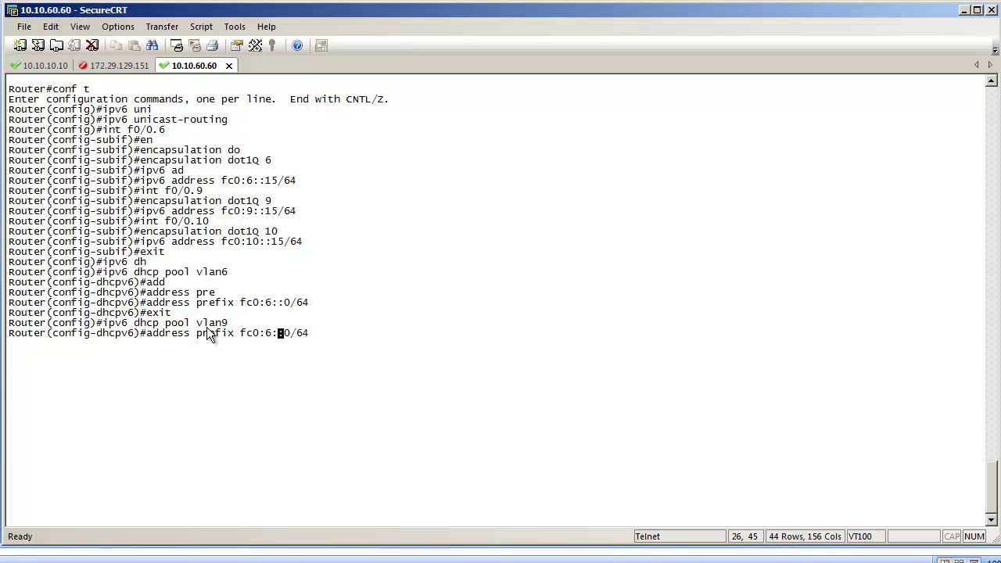
key(Left)
key(BackSpace)
text(9)
key(Return)
key(Up)
key(Up)
Create DHCPv6 pool vlan10 with address prefix fc0:10::0/64.
key(Up)
key(Return)
key(Up)
key(Up)
key(Up)
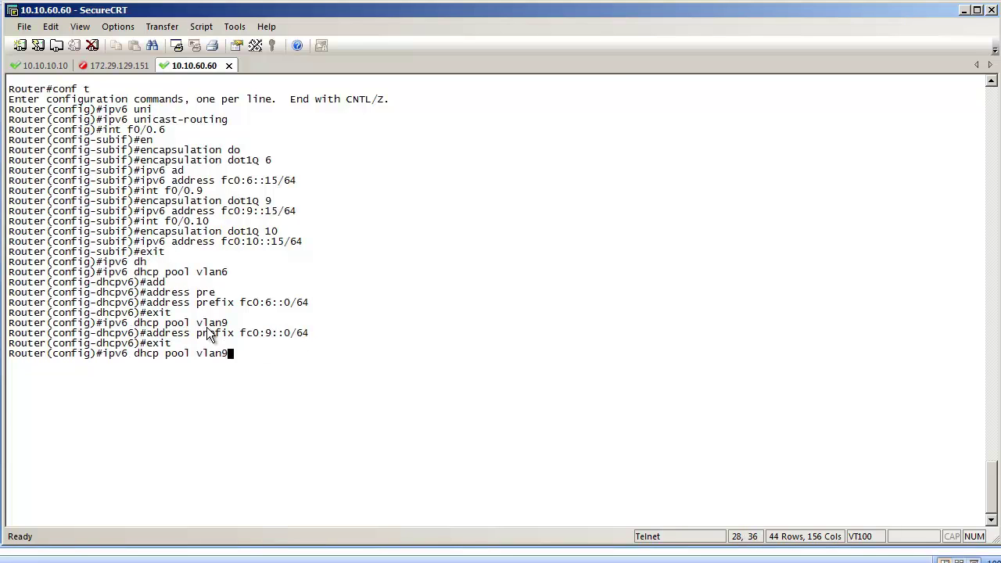
key(BackSpace)
text(10)
key(Return)
key(Up)
key(Up)
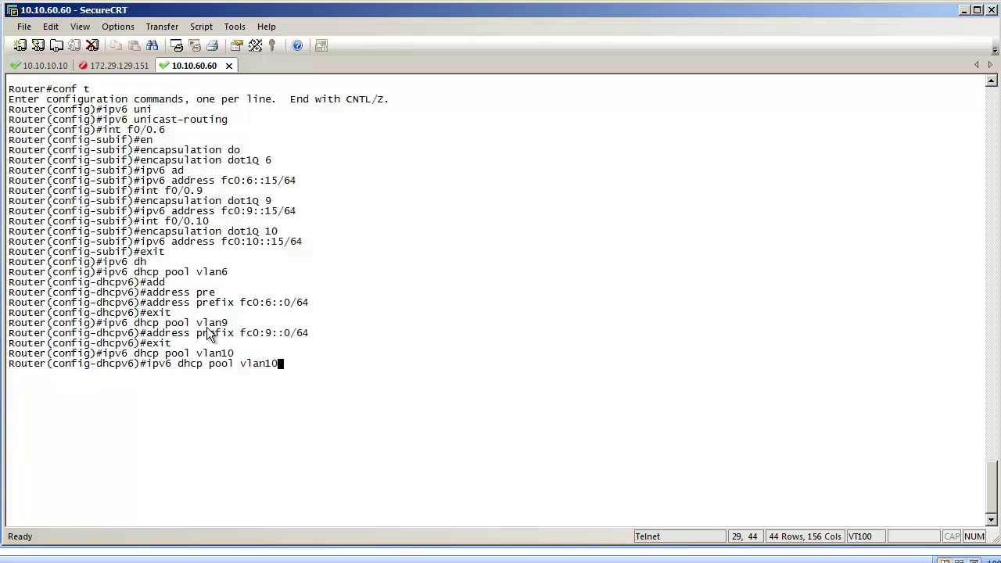
key(Up)
key(Left)
key(Left)
key(Left)
key(Left)
key(Left)
key(Left)
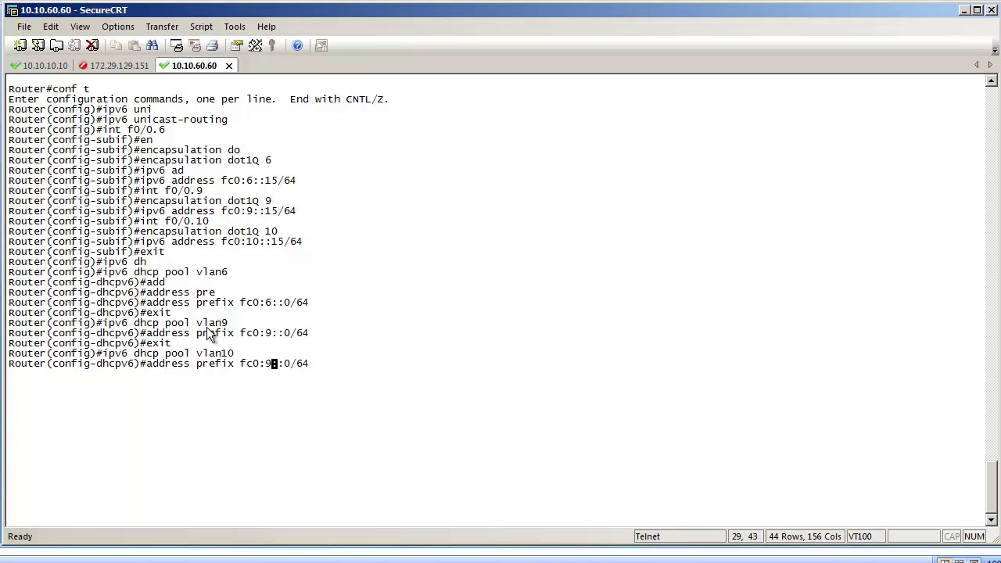
key(BackSpace)
text(10)
key(Return)
text(exi)
text(t)
key(Return)
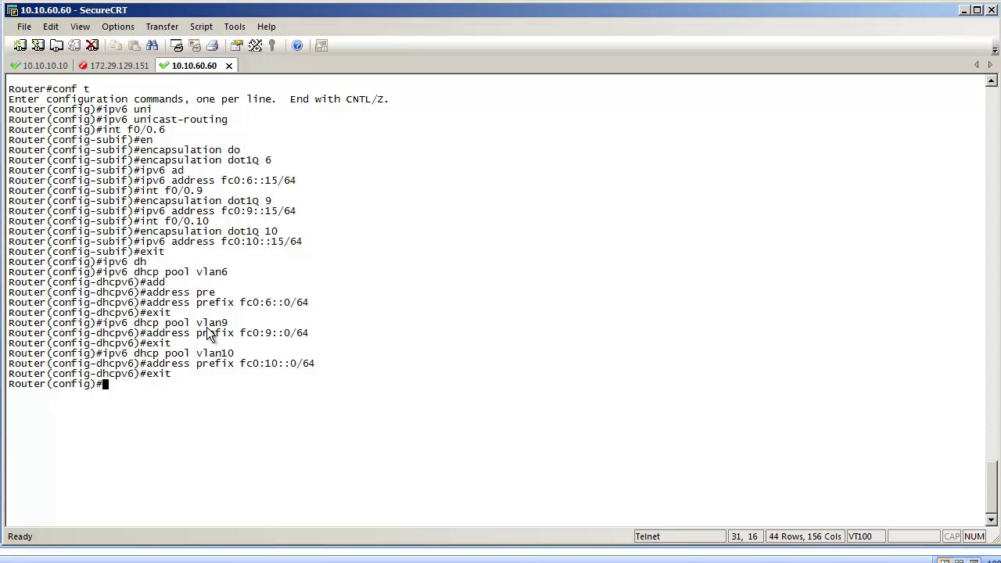
Serve DHCPv6 pool vlan6 on subinterface f0/0.6.
text(int f0/0.6)
key(Return)
text(ipv6 )
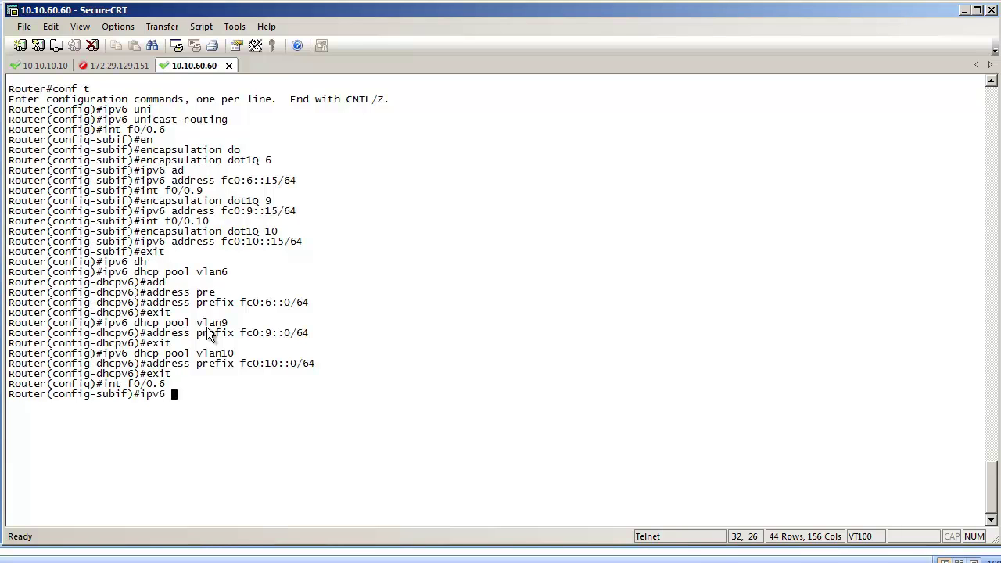
text(dh)
key(Tab)
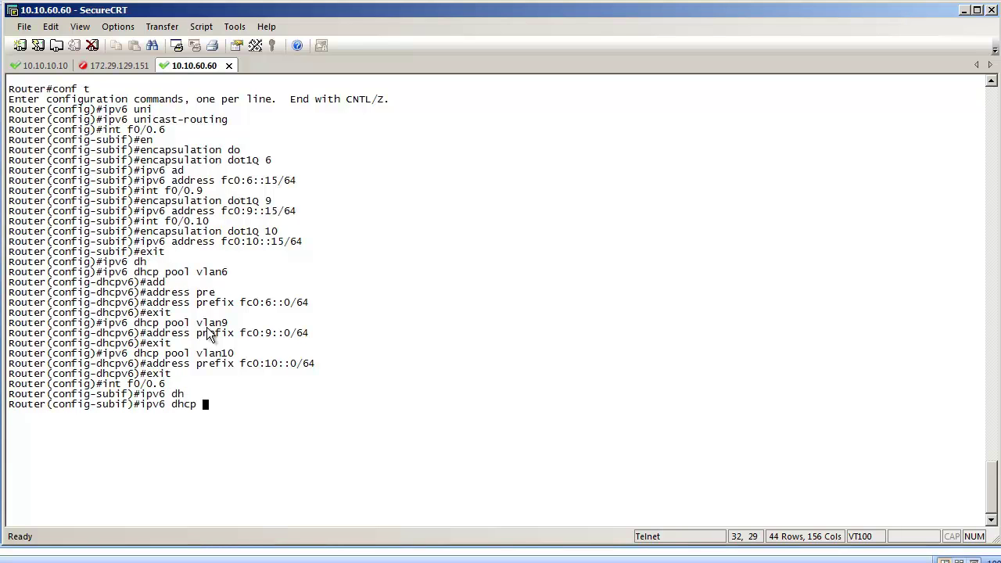
text(se)
key(Tab)
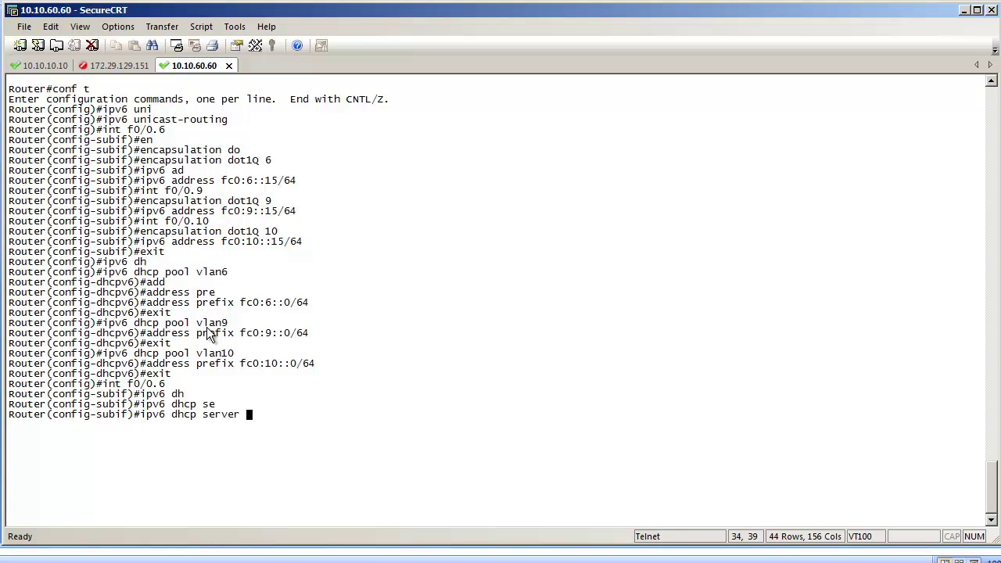
text(vlan6)
key(Return)
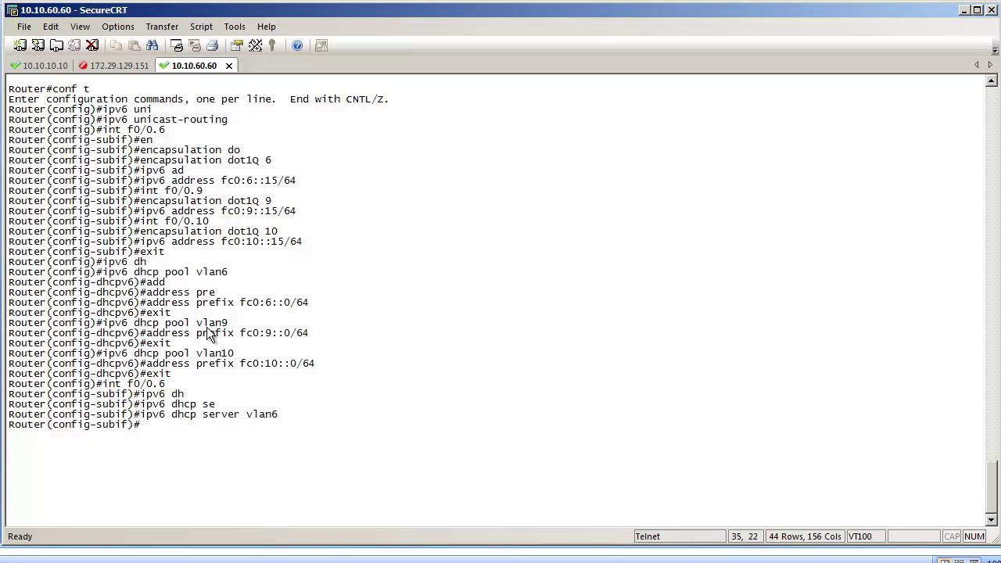
Serve DHCPv6 pool vlan9 on subinterface f0/0.9.
text(int f0/0.9)
key(Return)
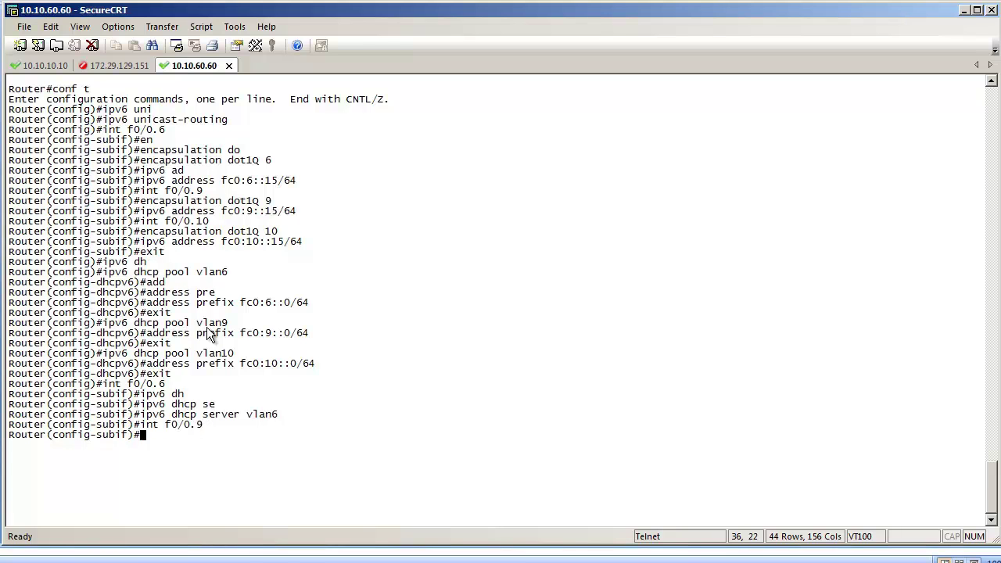
key(Up)
key(Up)
key(BackSpace)
text(9)
key(Return)
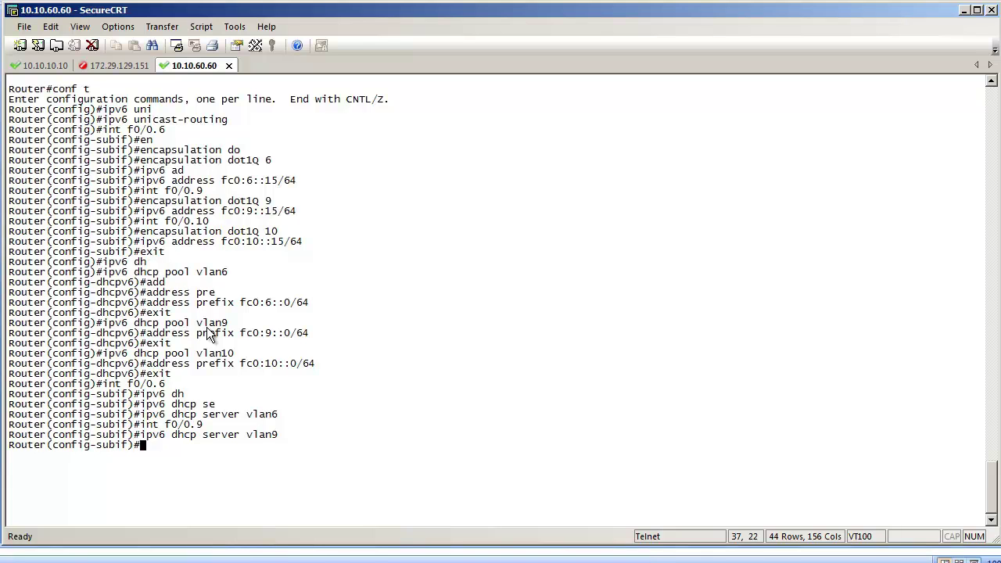
Serve DHCPv6 pool vlan10 on subinterface f0/0.10 and exit back to config mode.
key(Up)
key(Up)
key(BackSpace)
text(10)
key(Return)
key(Up)
key(Up)
key(BackSpace)
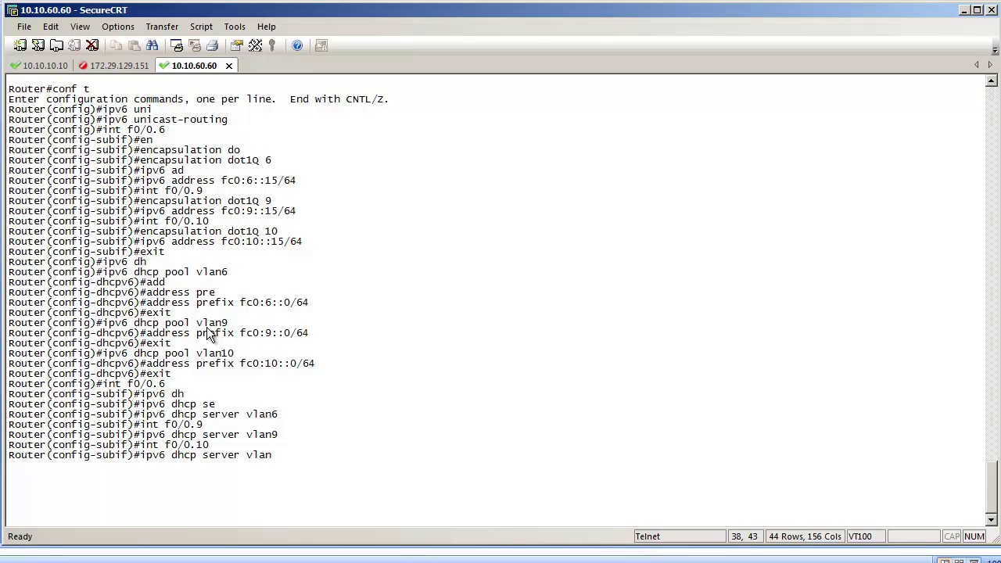
text(10)
key(Return)
text(exit)
key(Return)
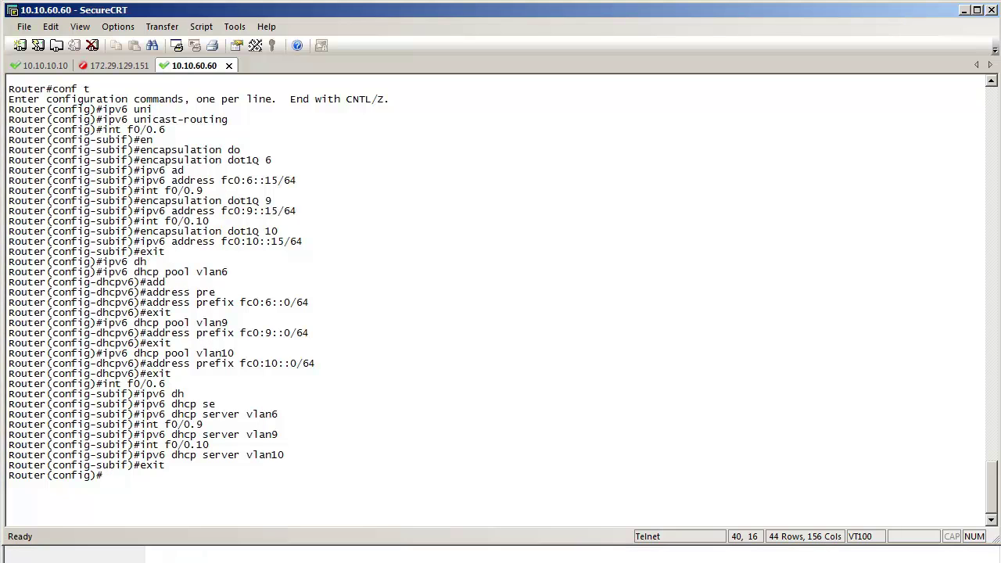
Switch to the WLC web page, refresh the WLANs list and open WLAN 1, Main1_pod1.
key(alt+Tab)
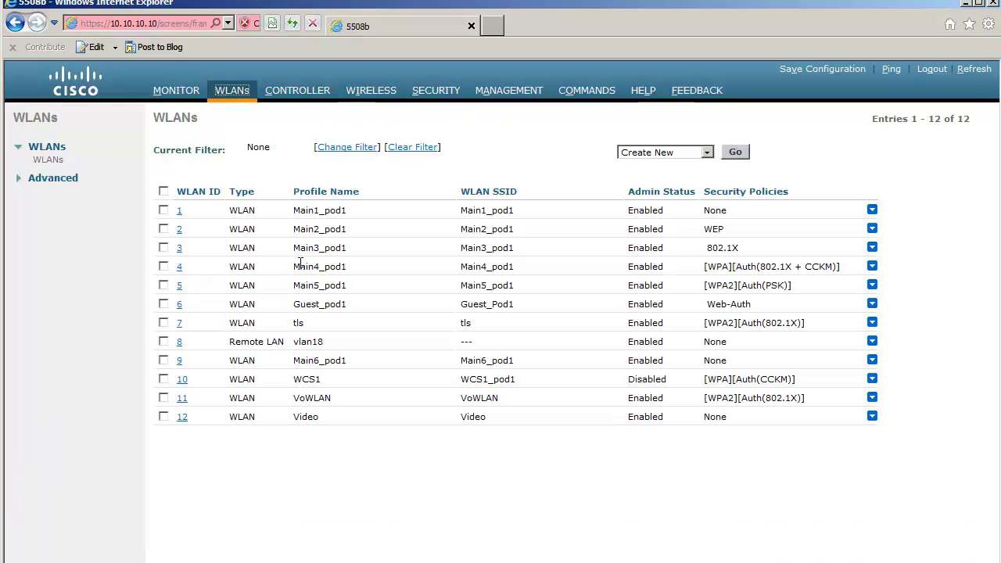
click(234, 88)
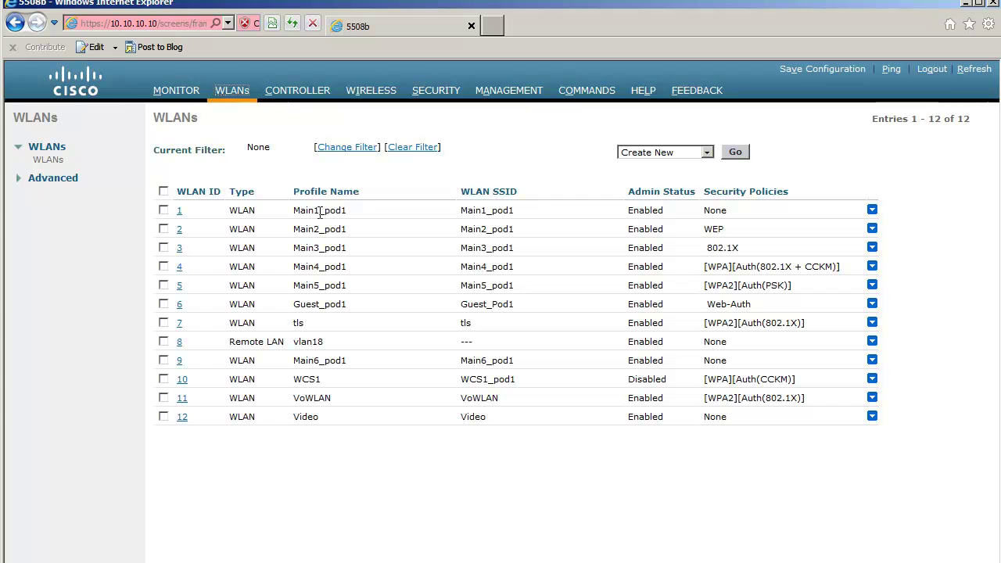
click(181, 213)
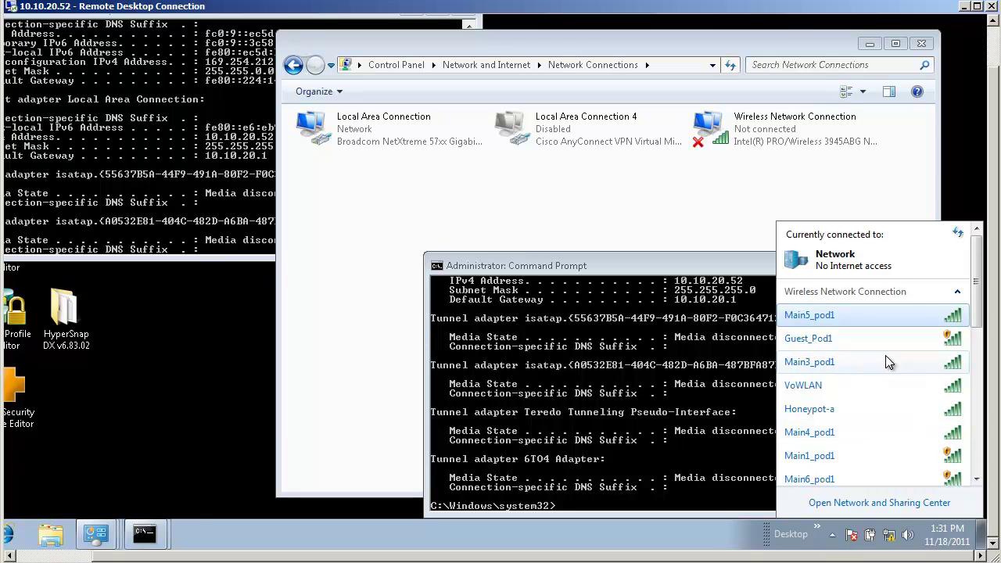
Connect the client to Main1_pod1 and verify its IPv6 address fc0:9::ec5d:bd8b:2cea:d4be in connection details.
click(871, 454)
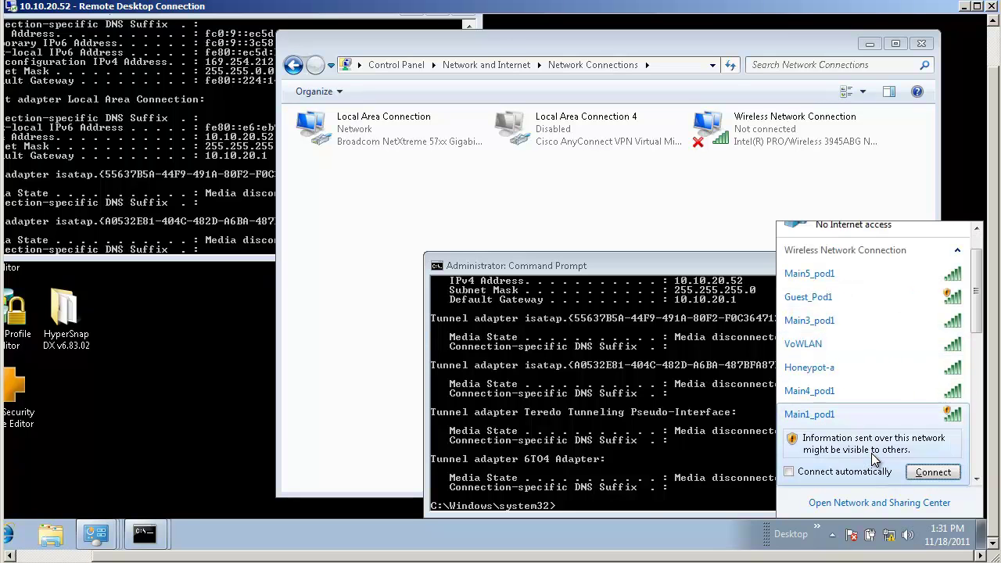
click(934, 472)
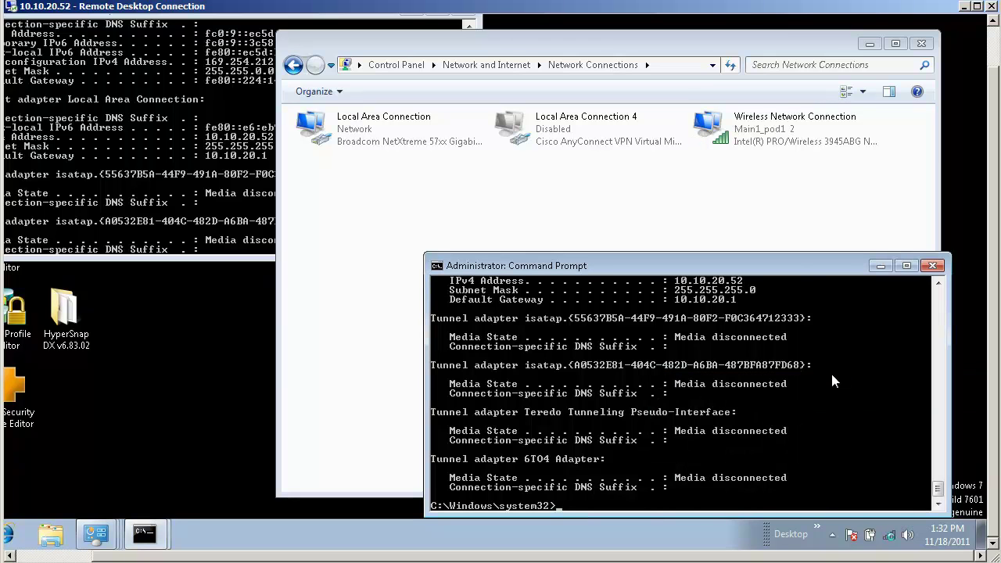
click(748, 142)
right_click(747, 141)
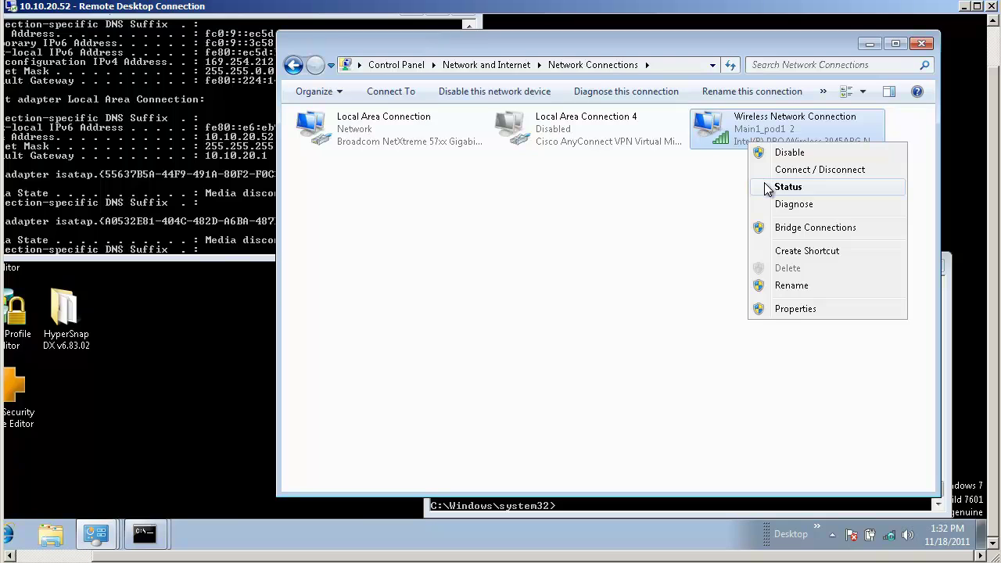
click(765, 188)
click(377, 273)
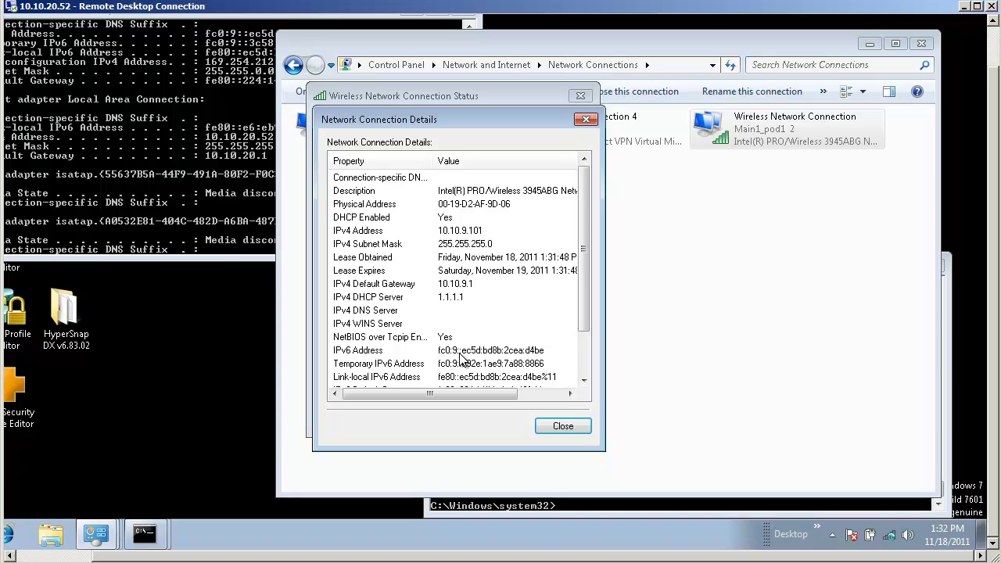
click(443, 352)
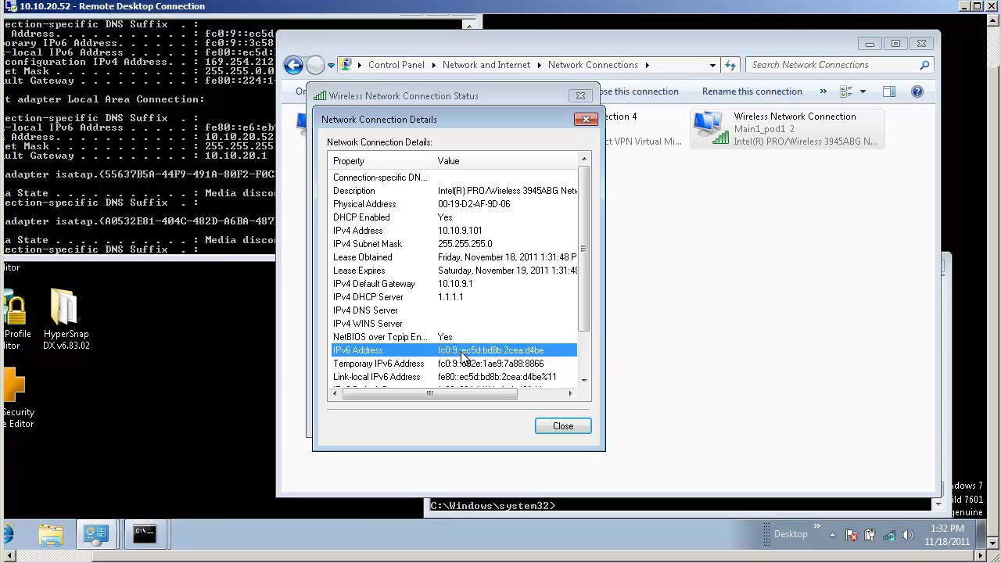
click(548, 424)
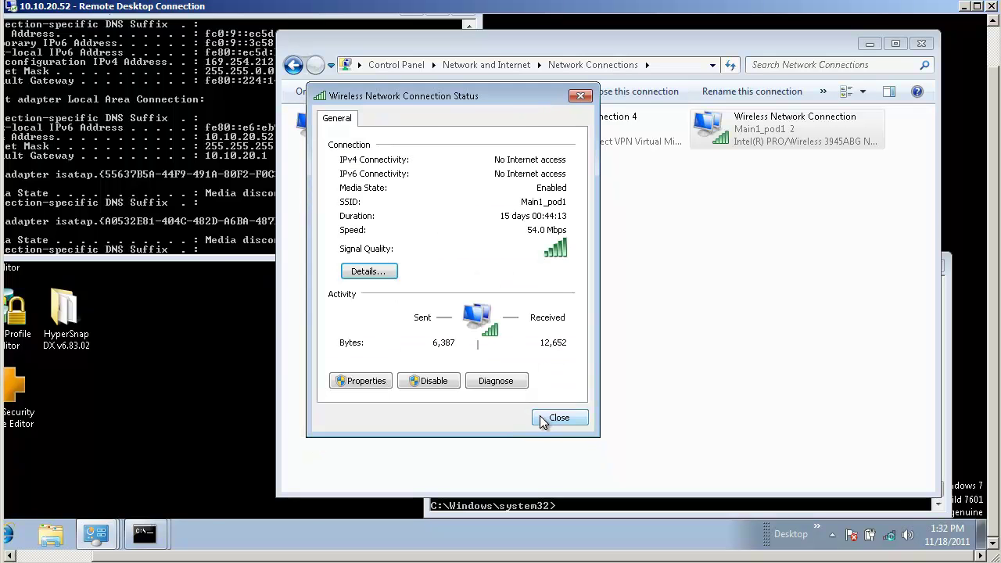
Close the client's status window and view Main1_pod1's Advanced tab, highlighting the unchecked IPv6 Enable option.
click(547, 419)
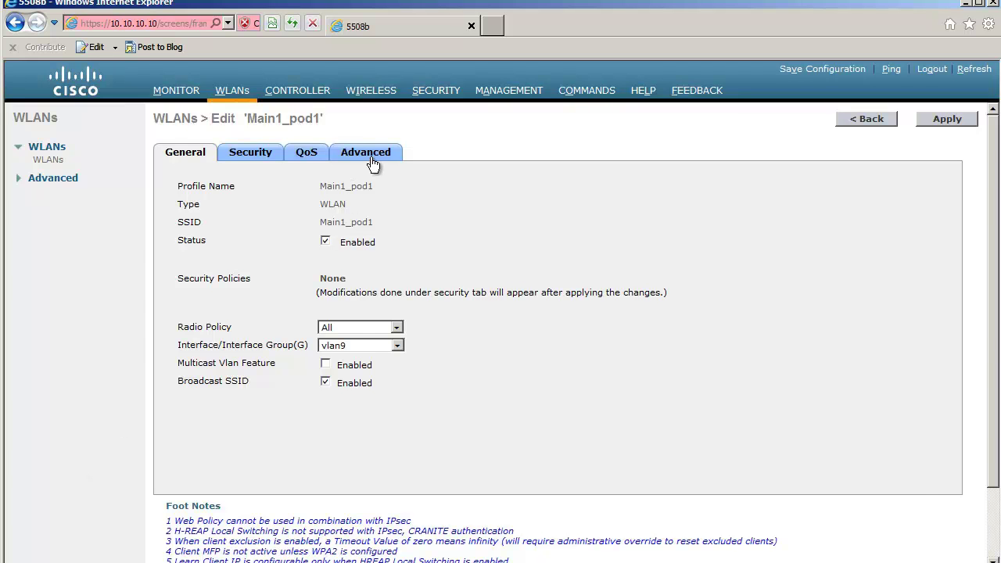
click(372, 156)
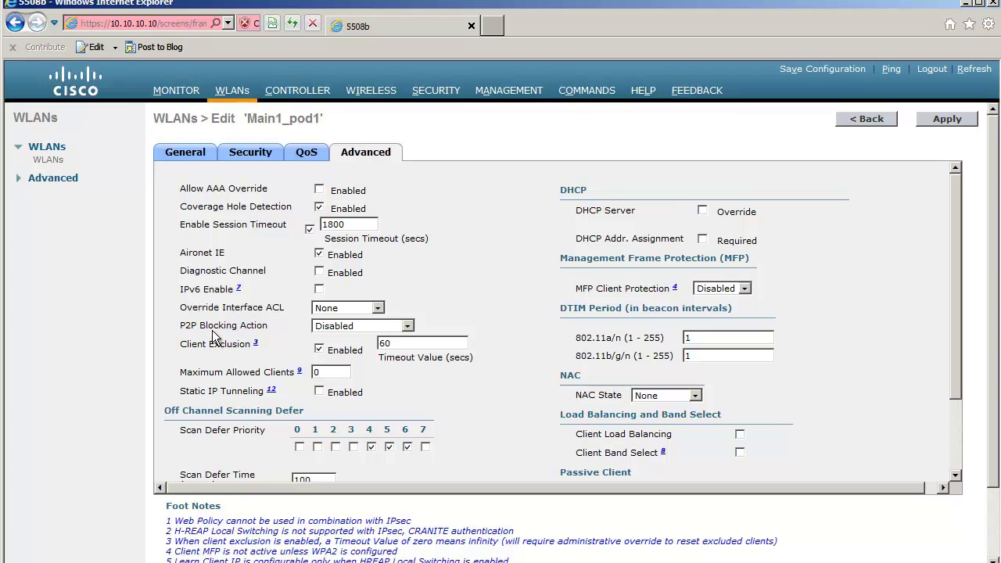
drag(181, 292, 237, 305)
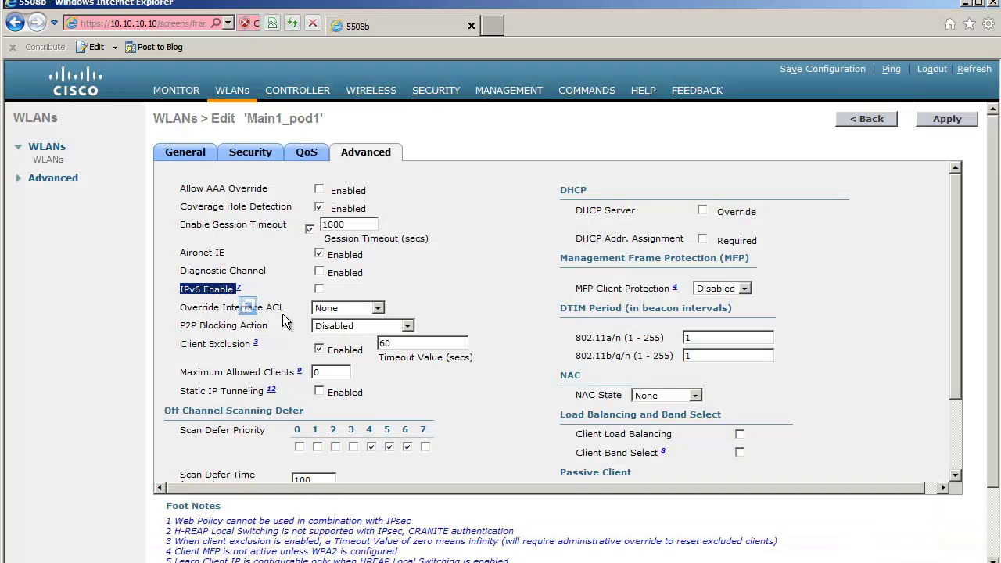
click(288, 271)
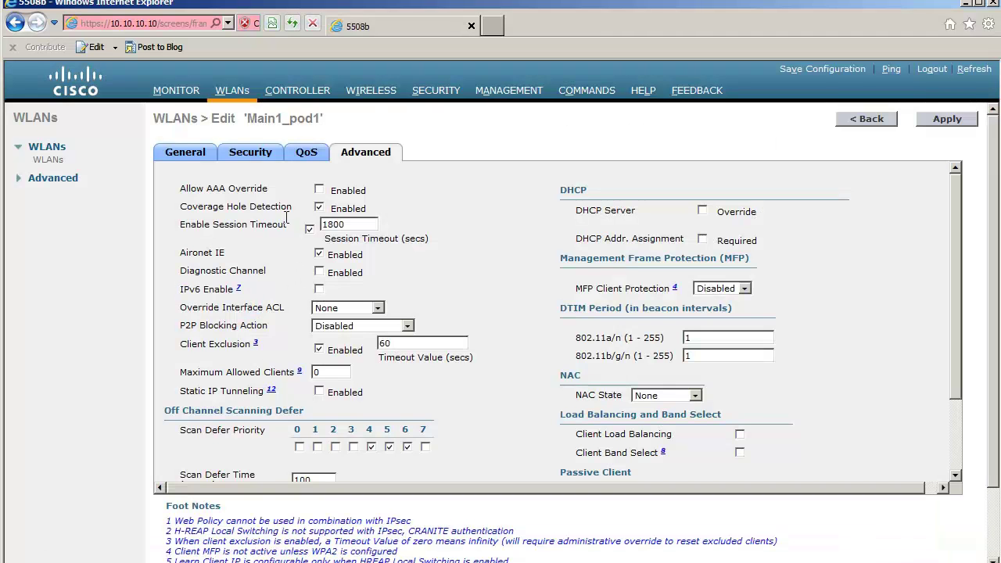
Return to the WLANs list, note Guest_pod1's Web-Auth policy, and view its Advanced settings.
click(237, 92)
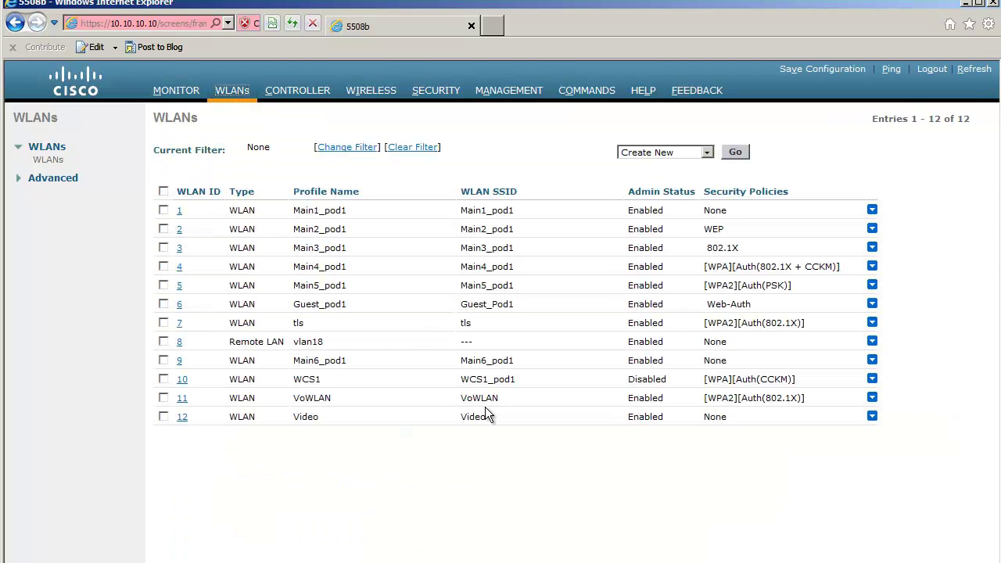
drag(708, 304, 751, 305)
click(184, 308)
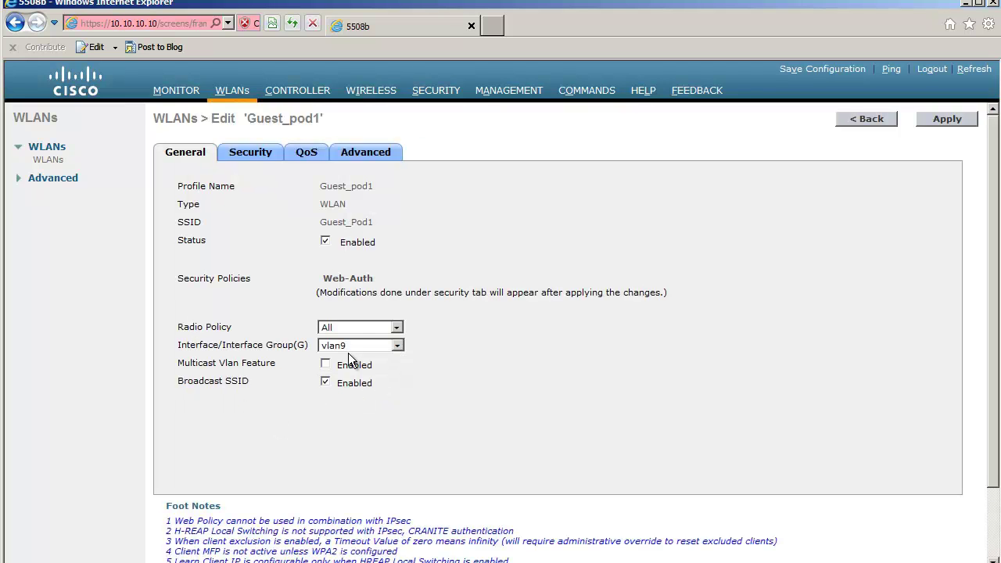
click(364, 156)
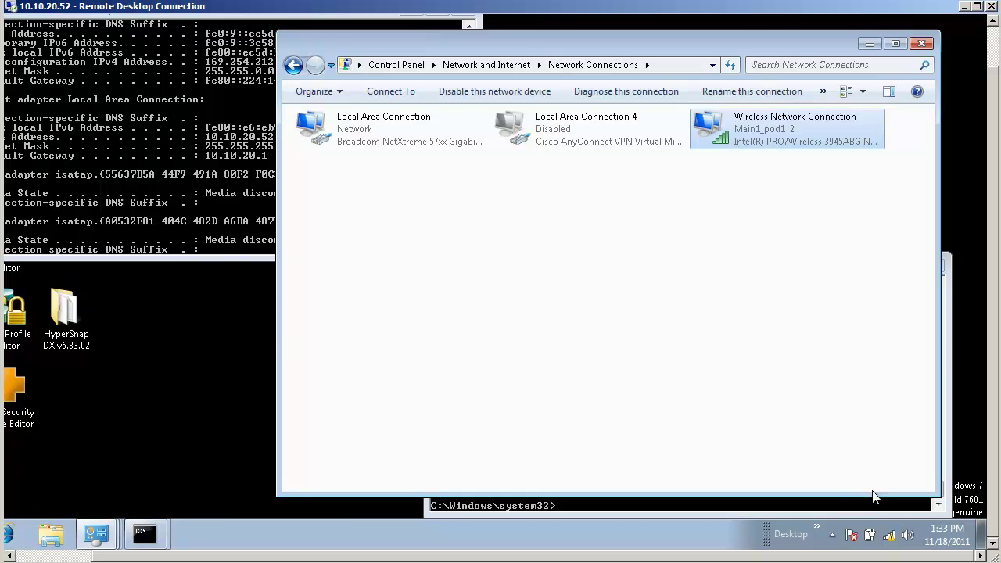
Connect the client to Guest_Pod1 and review its IPv6 address in the connection details.
click(889, 535)
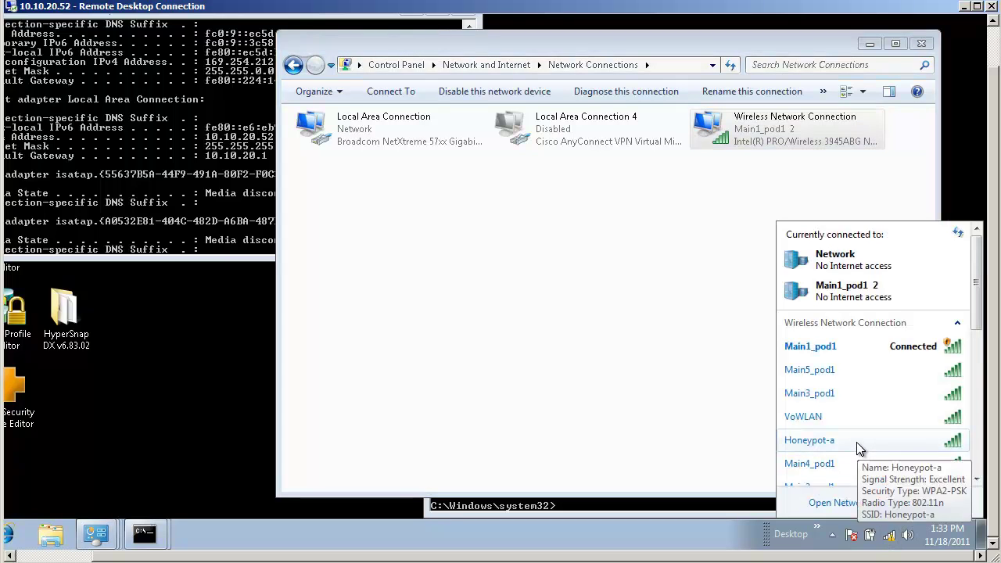
scroll(857, 442, down, 2)
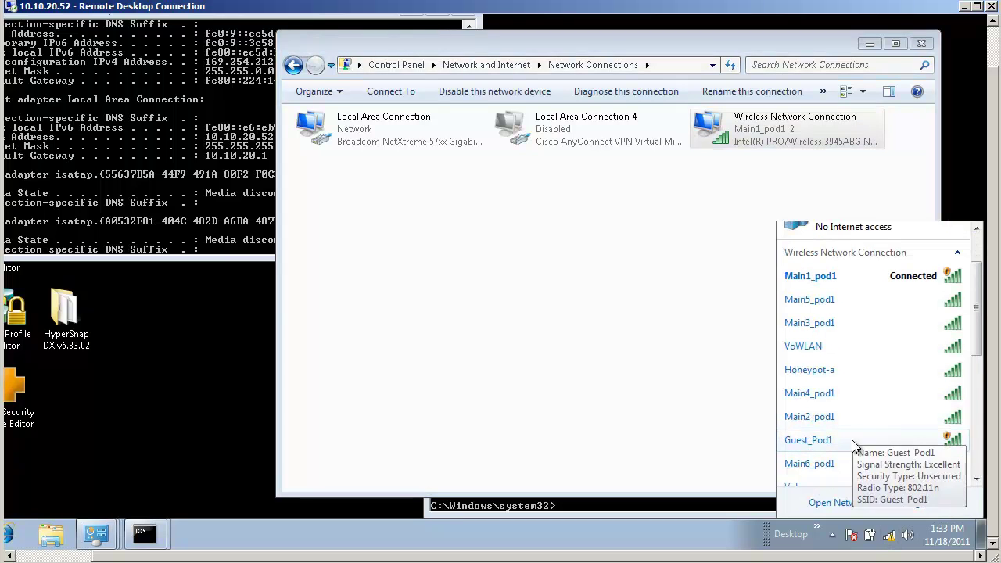
click(852, 439)
click(926, 468)
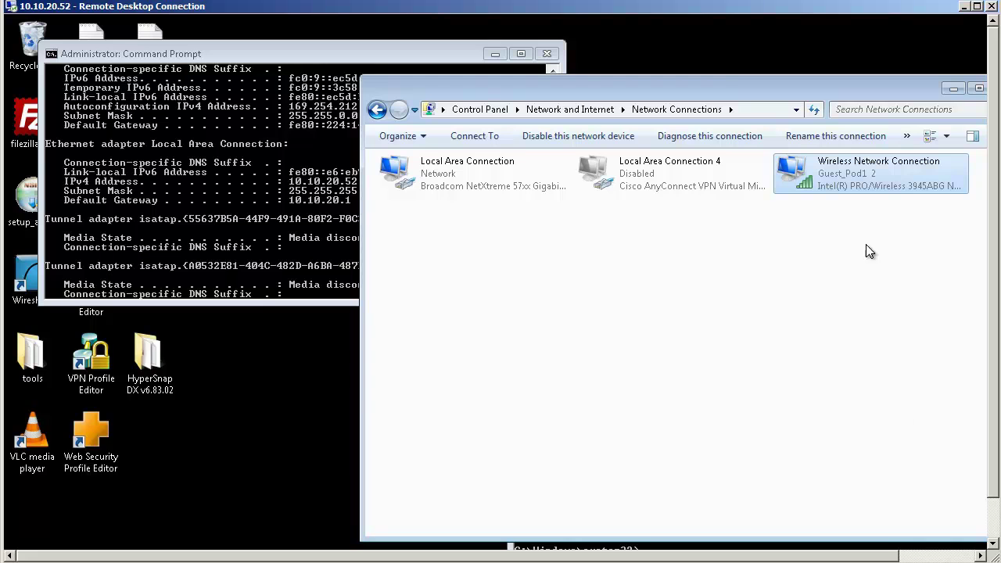
right_click(823, 187)
click(841, 240)
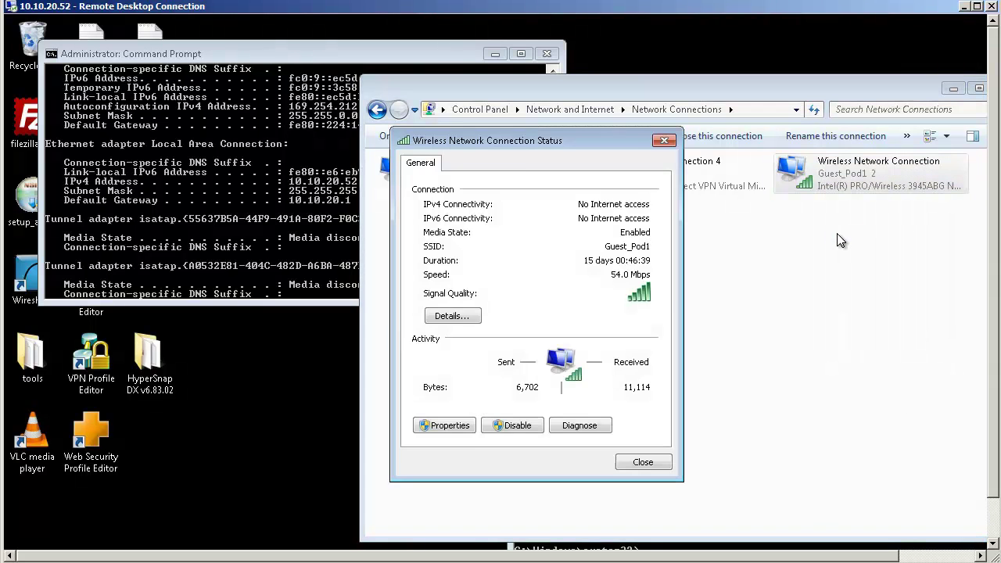
click(441, 316)
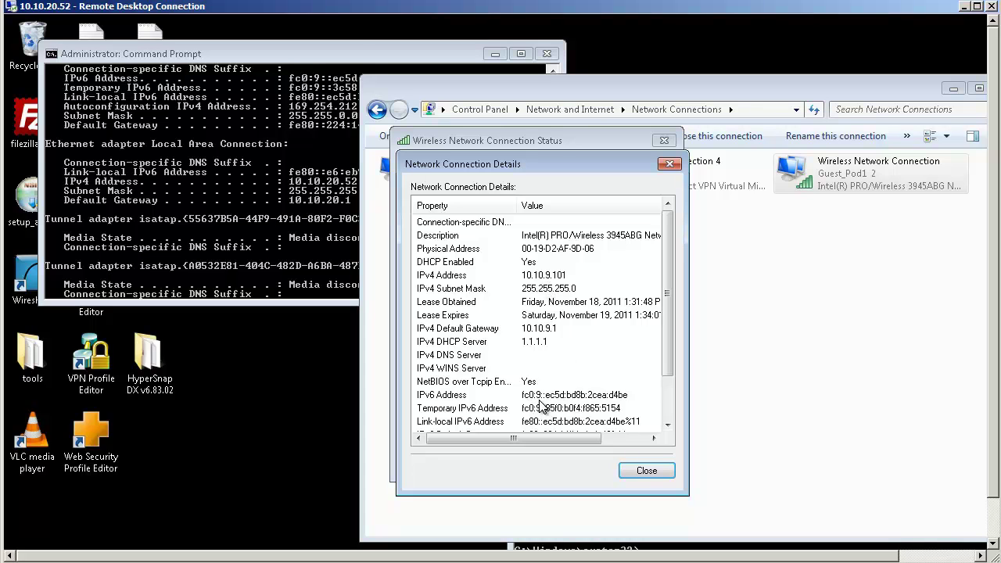
click(654, 469)
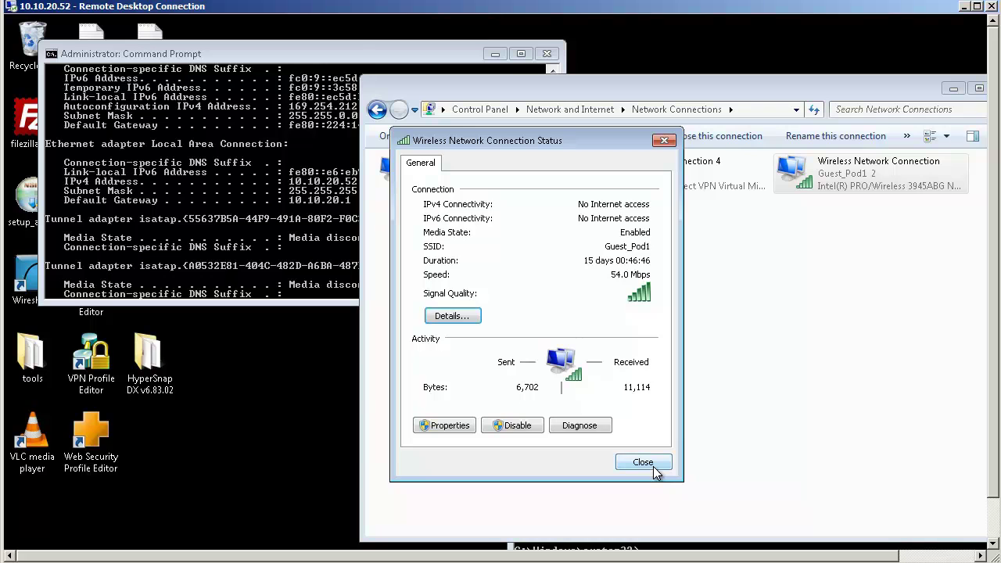
click(645, 467)
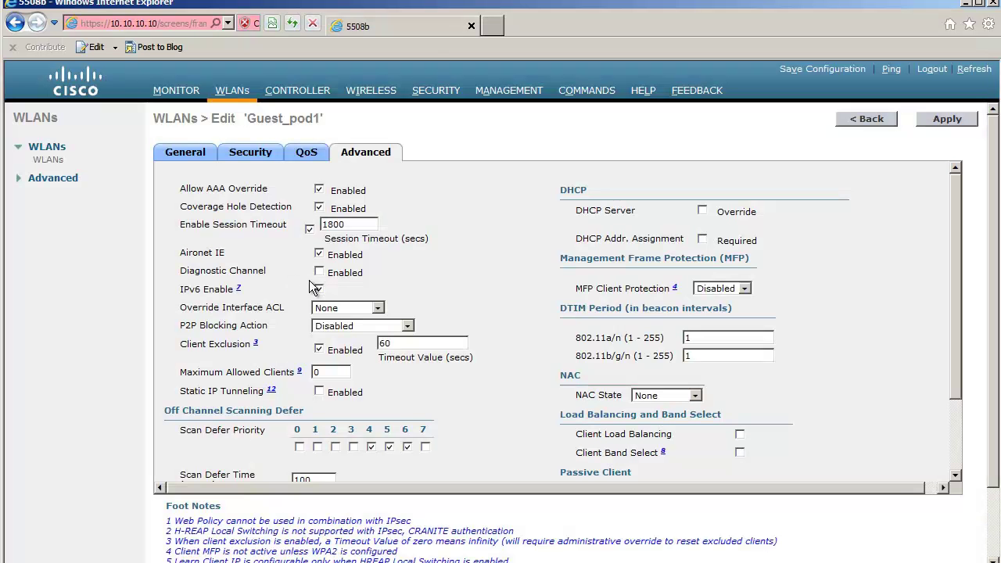
Apply IPv6 Enable off on Guest_pod1, confirm it, and recheck its Advanced settings.
click(970, 122)
click(472, 290)
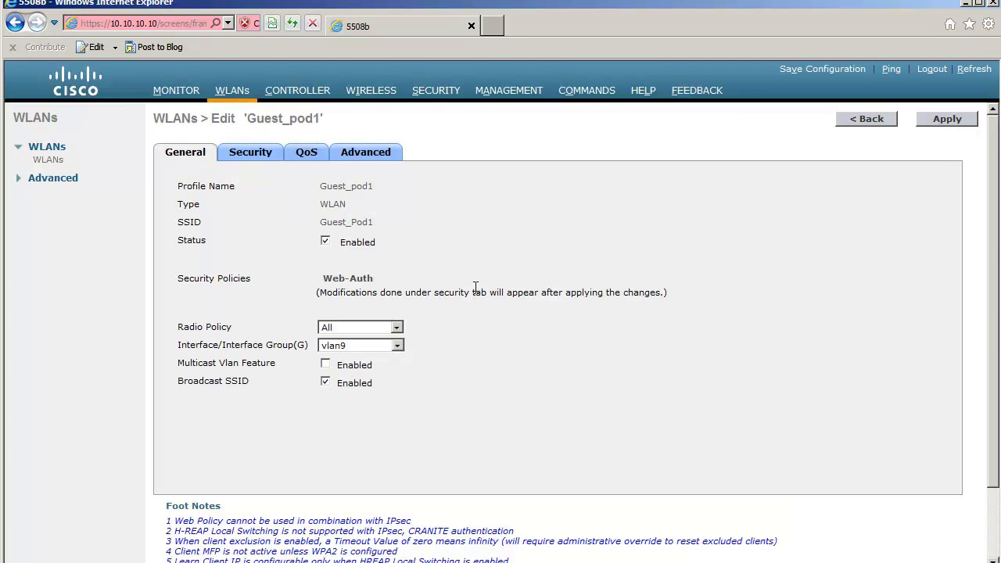
click(362, 161)
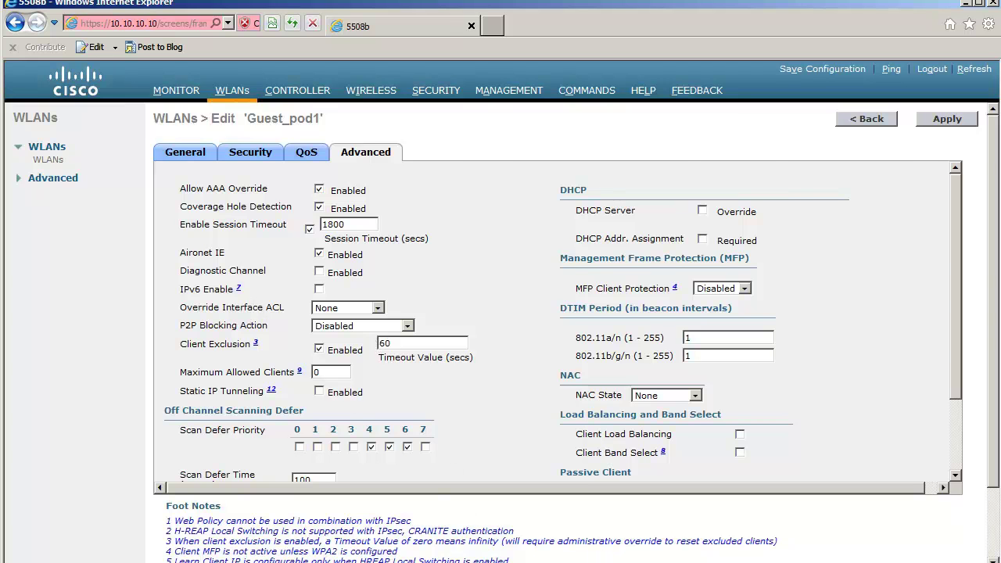
key(alt+Tab)
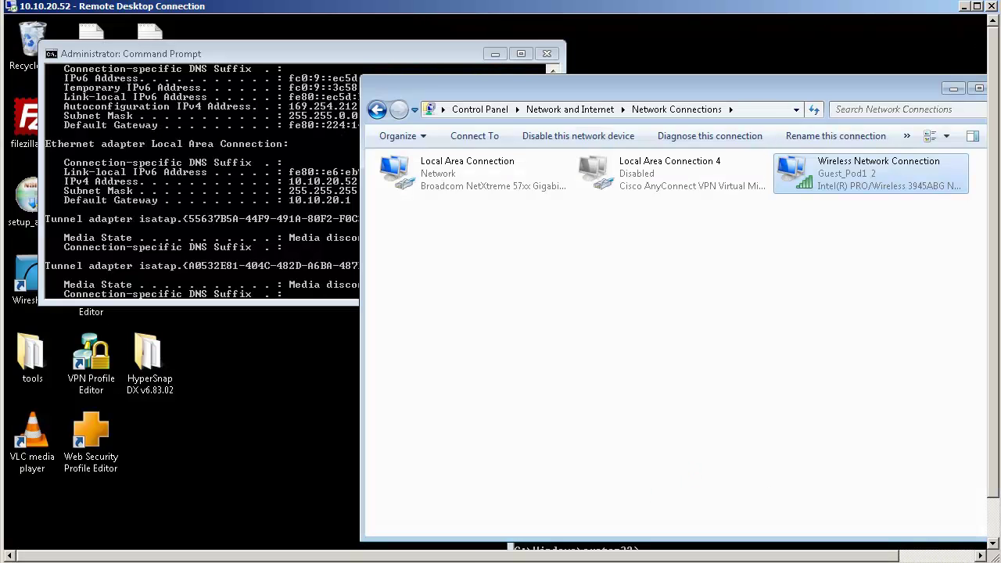
Disconnect the laptop from Guest_Pod1 and reconnect to it.
click(997, 542)
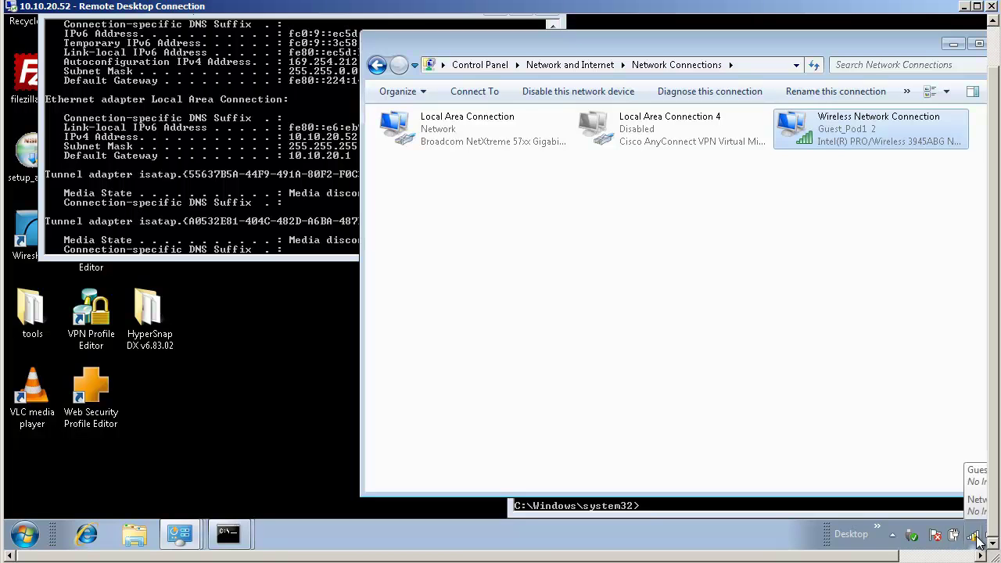
click(977, 539)
click(917, 348)
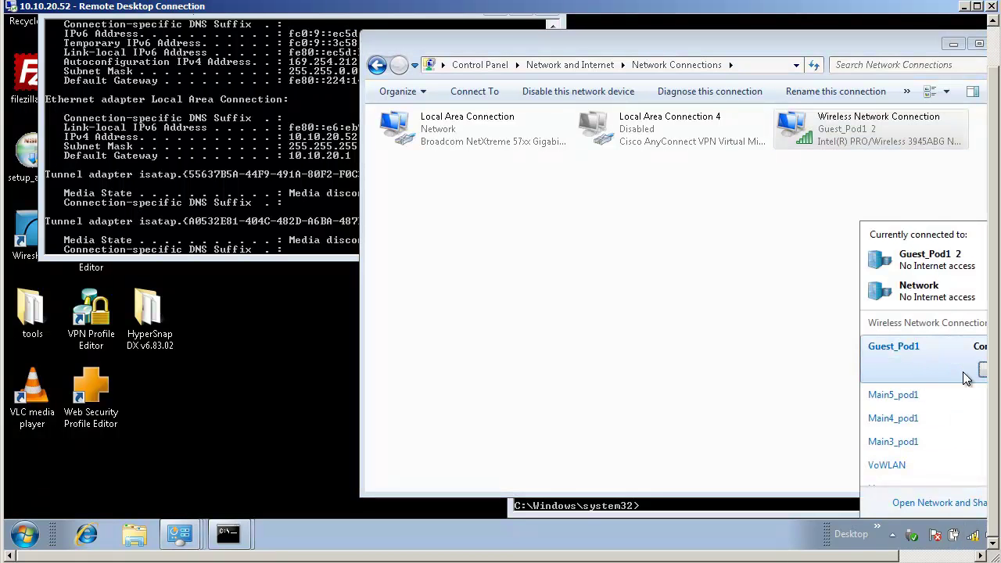
click(982, 372)
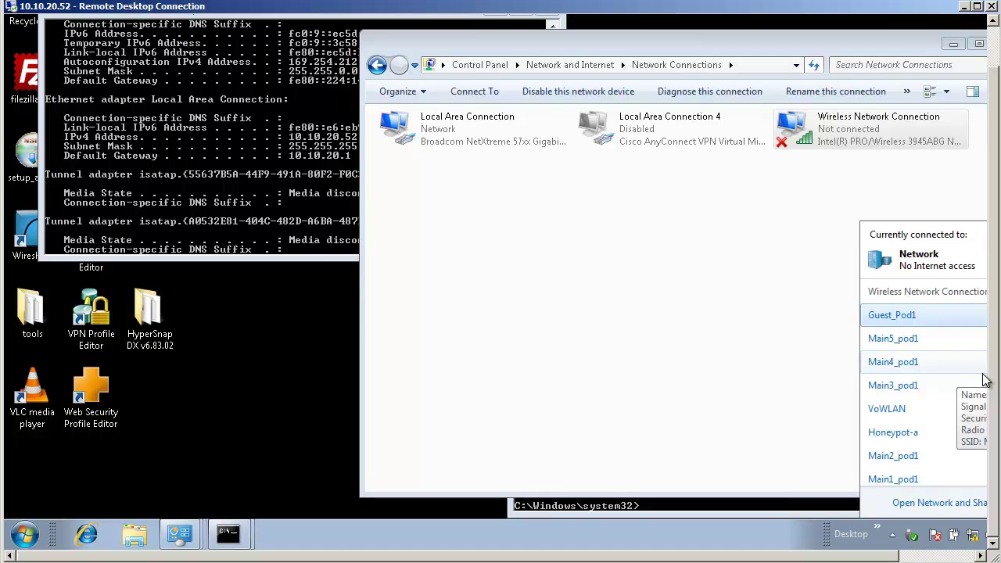
click(889, 318)
click(934, 372)
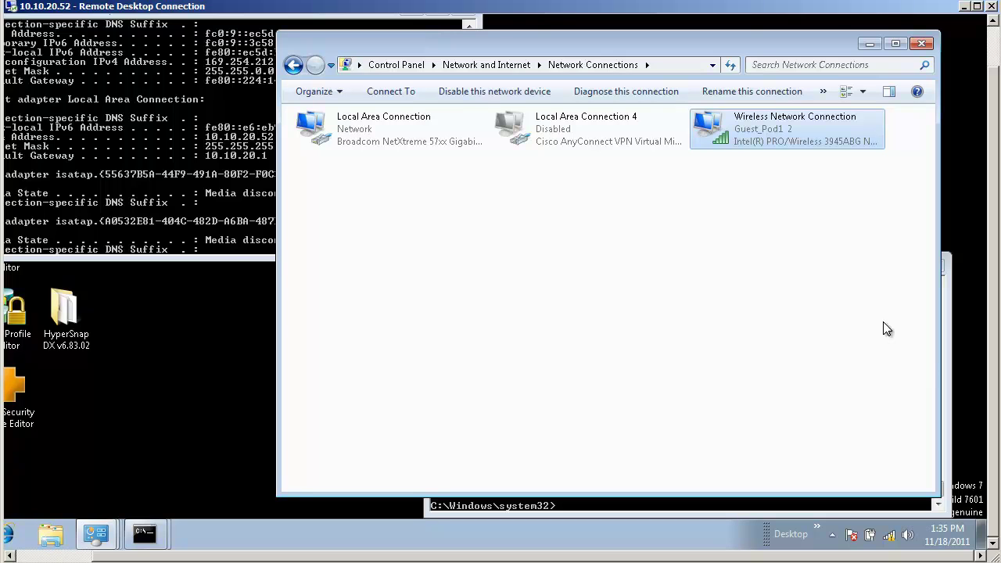
Show the wireless connection details: IPv4 10.10.9.101 and only a link-local fe80 IPv6 address.
right_click(739, 141)
click(758, 182)
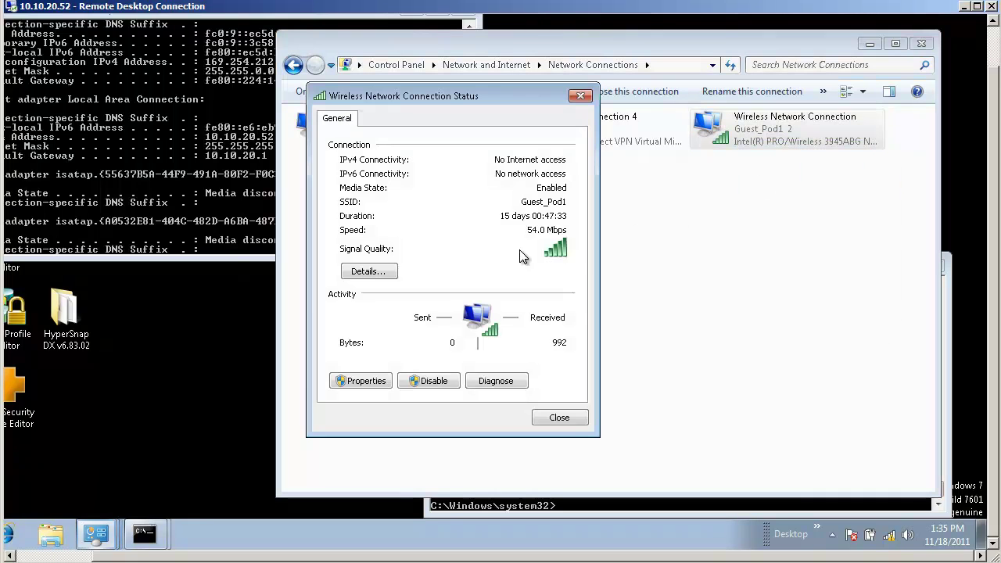
click(391, 272)
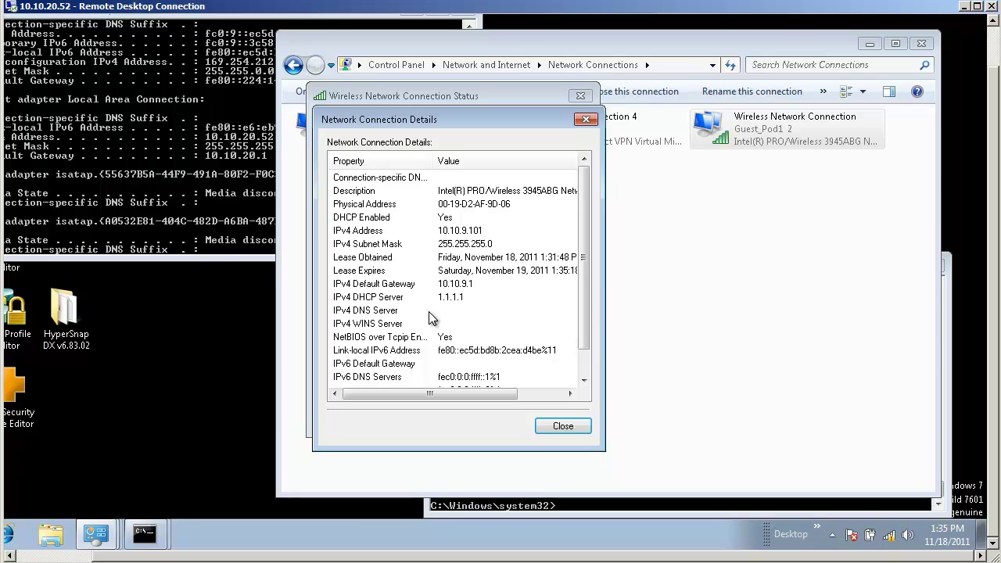
scroll(435, 320, down, 1)
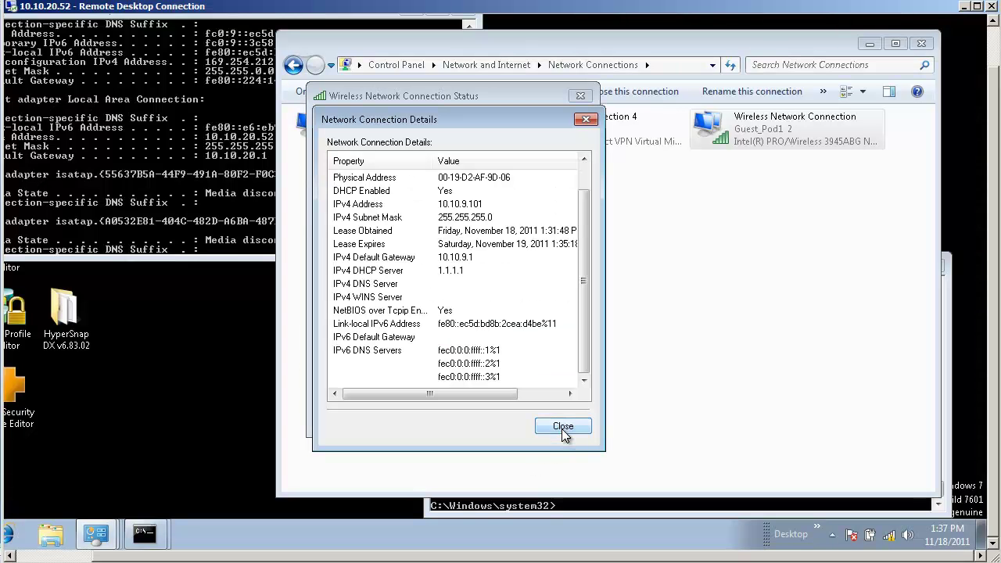
Close the connection Details and Status dialogs and dismiss the wireless network list.
click(562, 427)
click(562, 422)
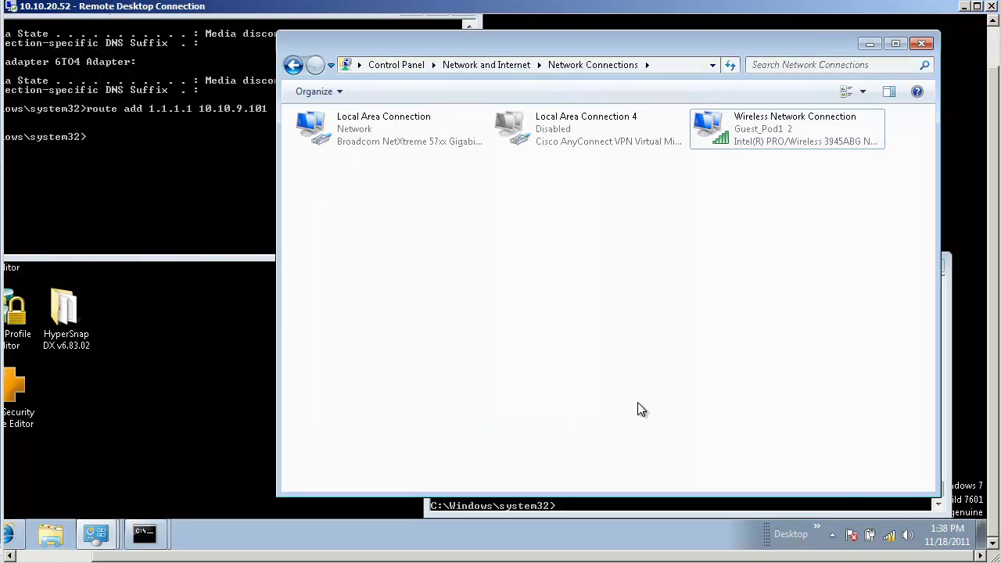
click(888, 535)
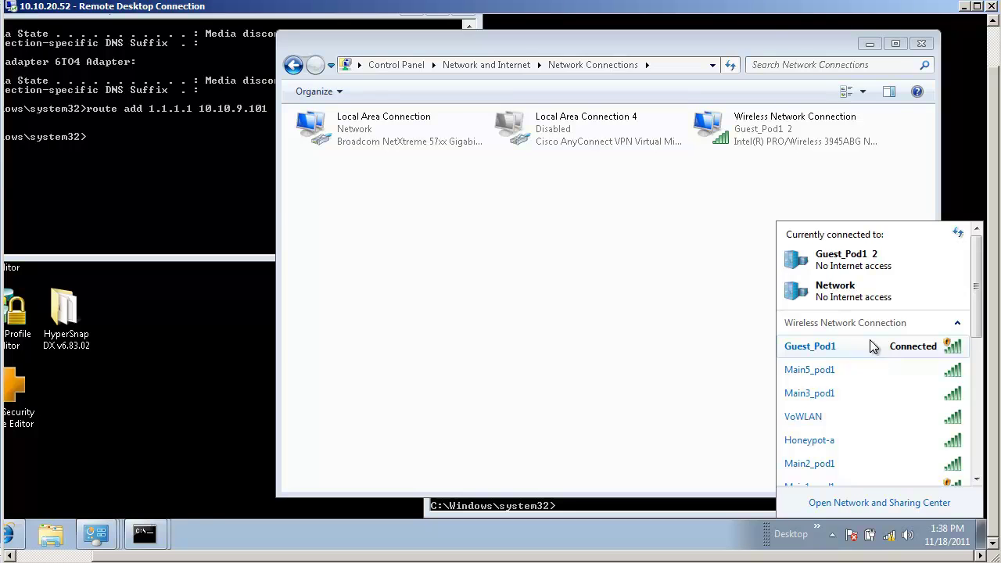
click(534, 409)
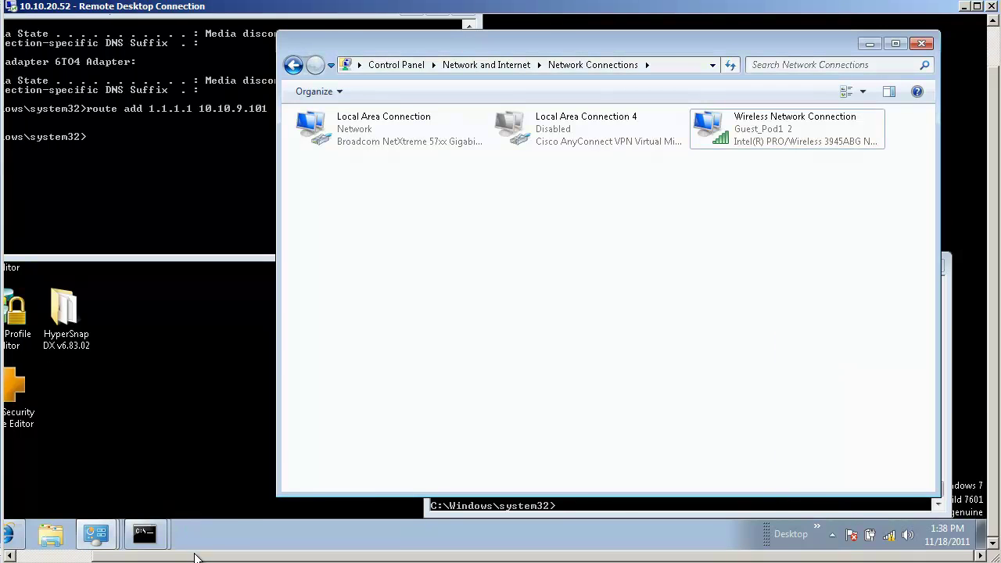
drag(197, 556, 115, 555)
click(85, 534)
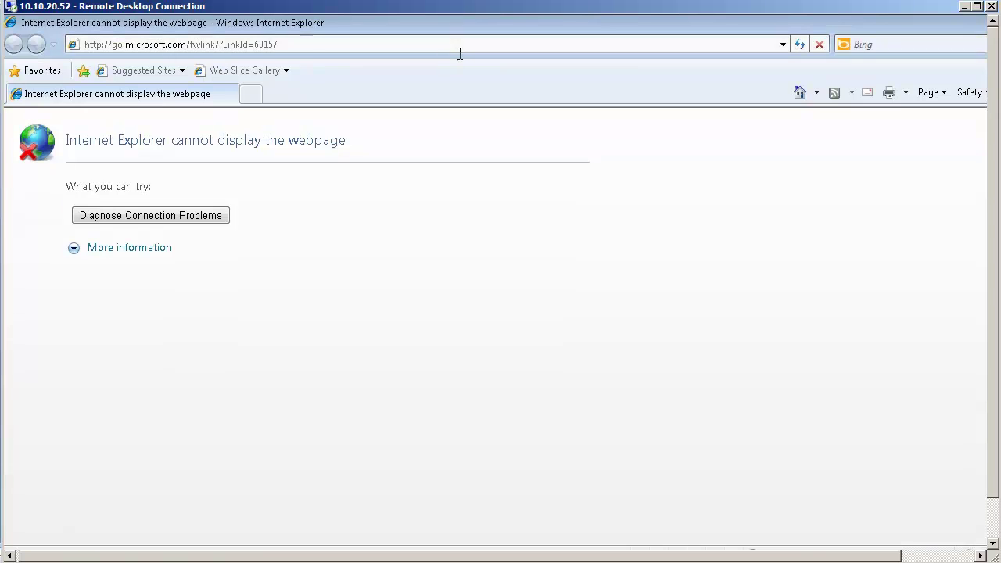
click(432, 47)
text(https://1.1.1.1/login.html)
key(Return)
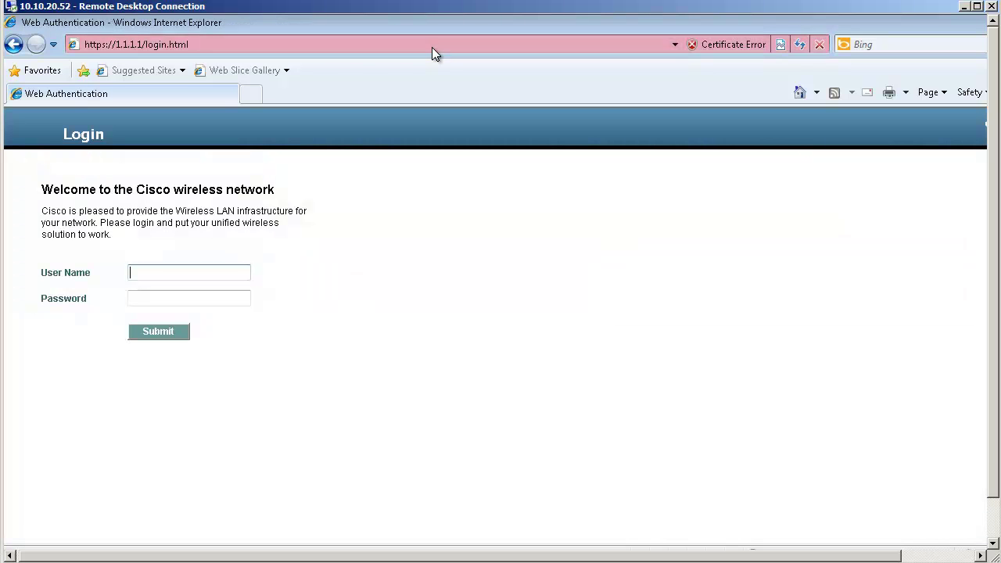
Sign in on the Cisco web authentication page with the guest user name and password.
text(cisco)
key(Tab)
text(cisco)
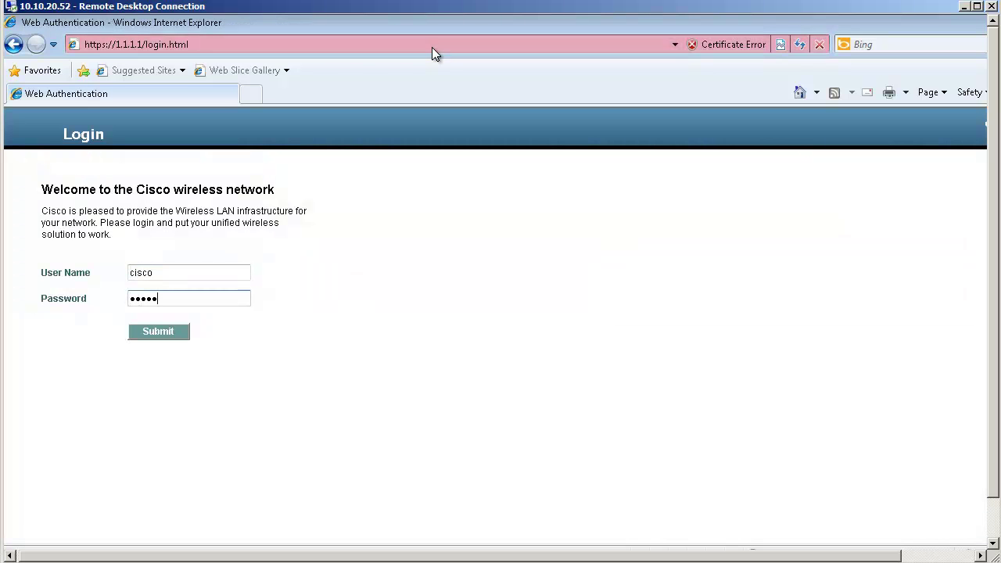
key(Return)
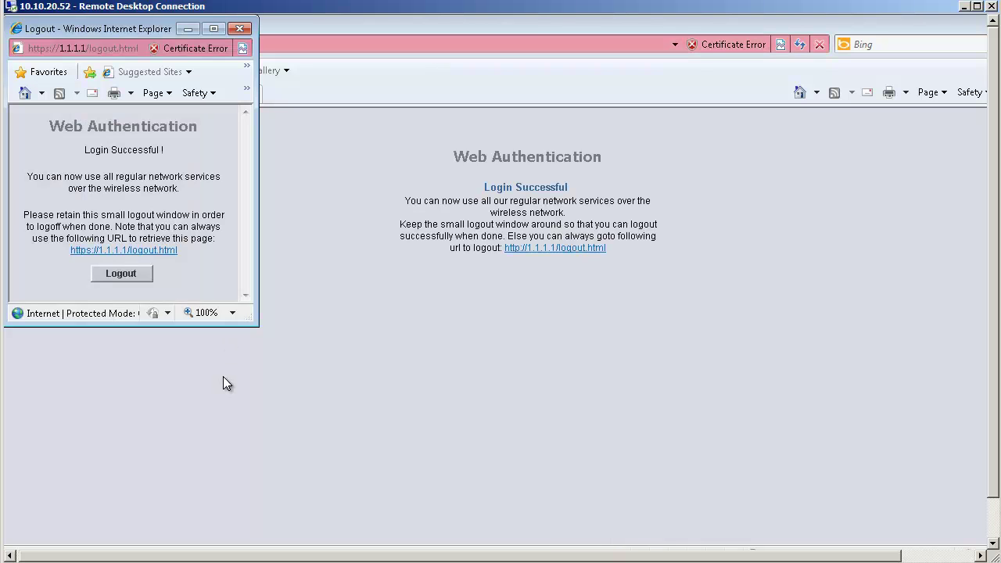
click(990, 528)
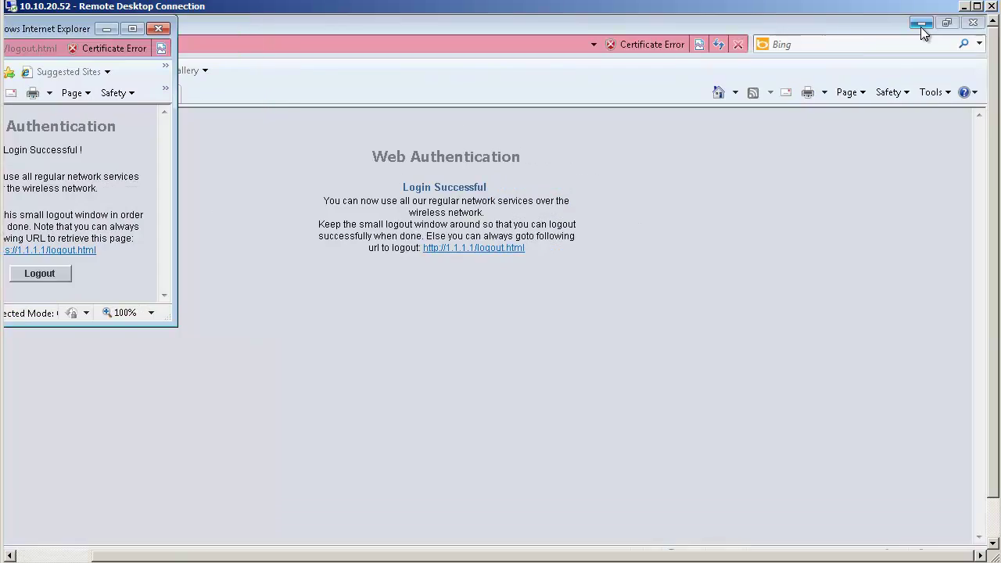
Run ipconfig/release and then ipconfig/renew in the Command Prompt.
click(921, 28)
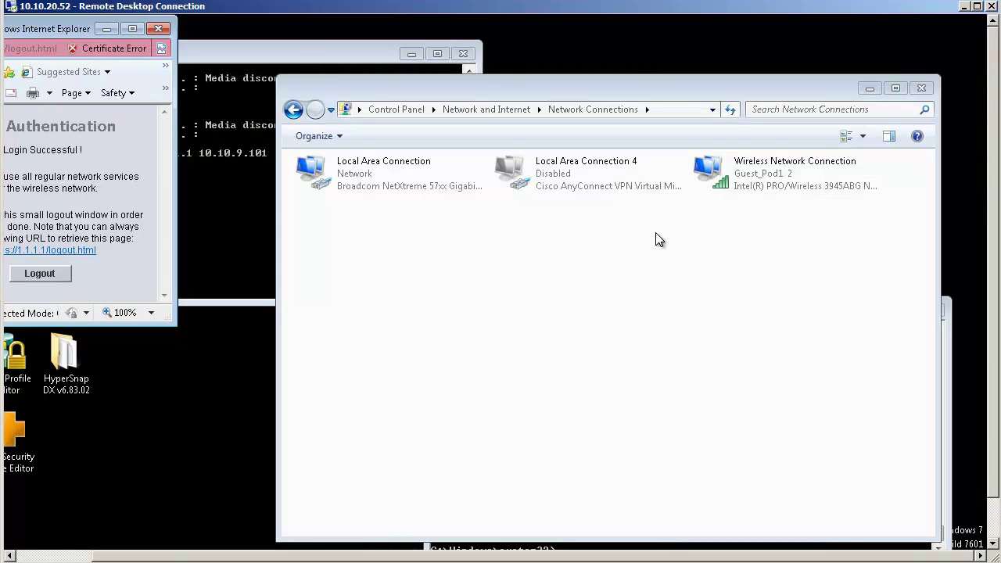
click(243, 250)
text(ipconfig)
text( release)
key(Left)
key(Left)
key(Left)
key(Left)
key(Left)
key(Left)
key(Left)
key(BackSpace)
text(/)
key(Return)
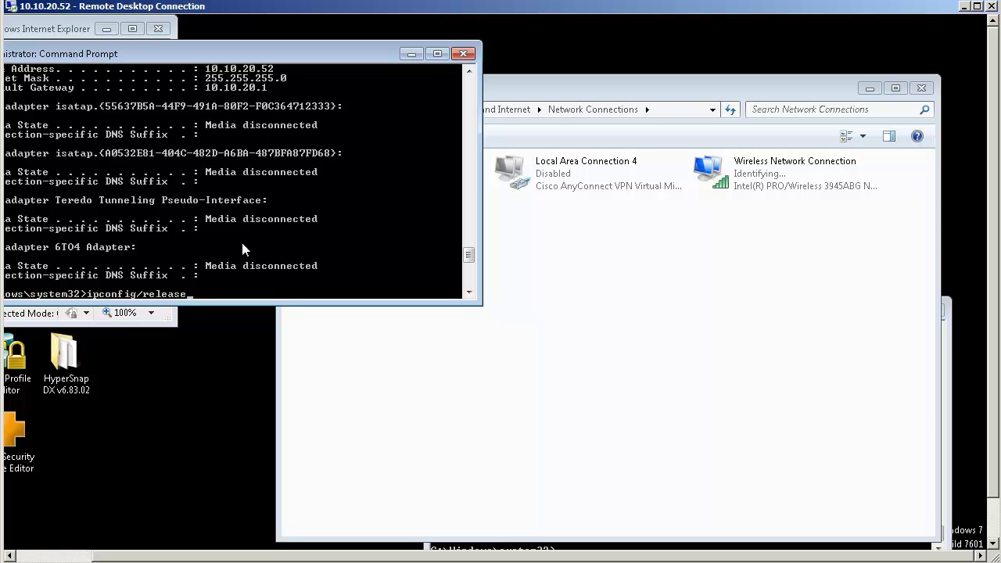
key(BackSpace)
key(BackSpace)
key(BackSpace)
key(BackSpace)
key(BackSpace)
text(new)
key(Return)
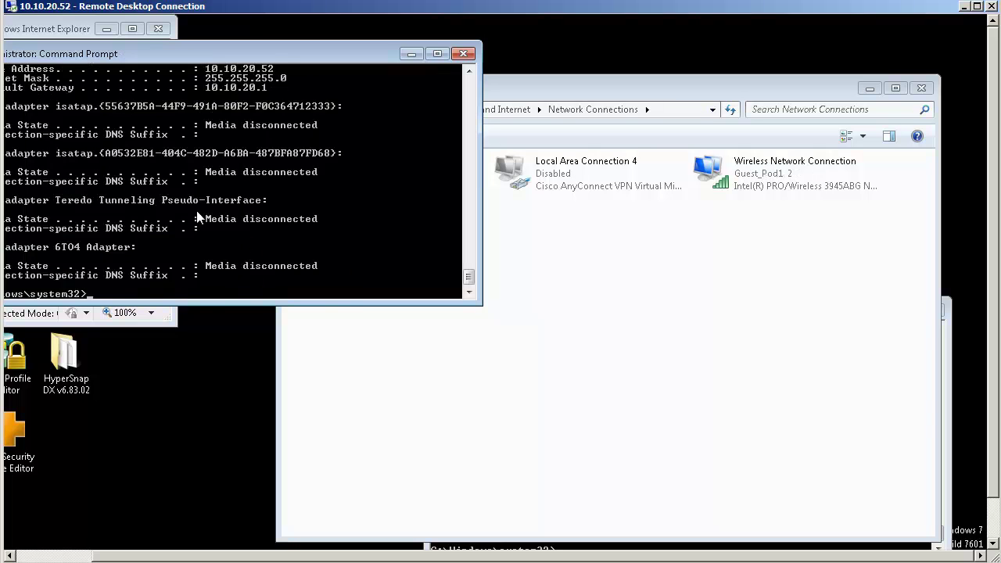
Open the wireless connection's details and check the new global IPv6 Address row.
right_click(729, 178)
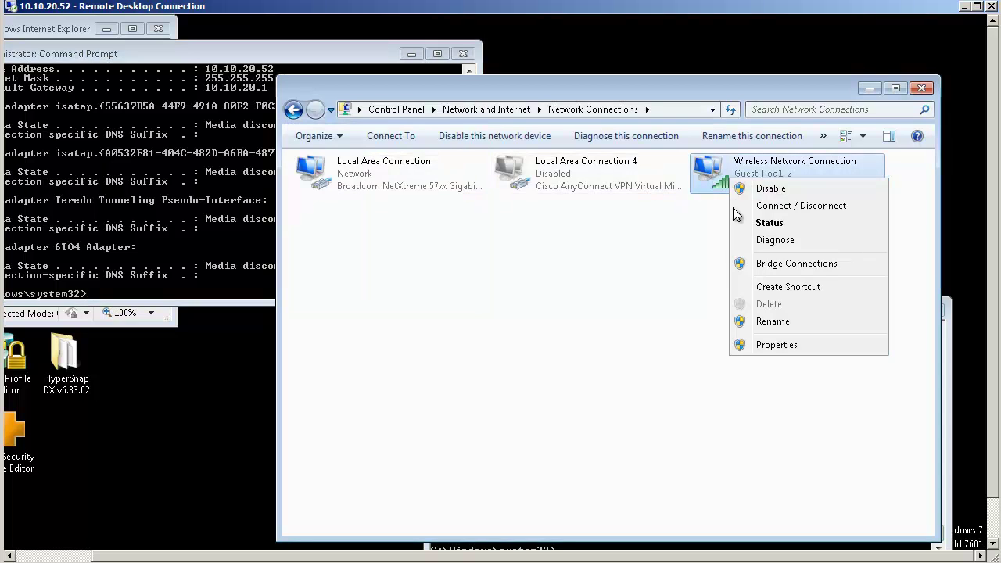
click(743, 223)
click(368, 315)
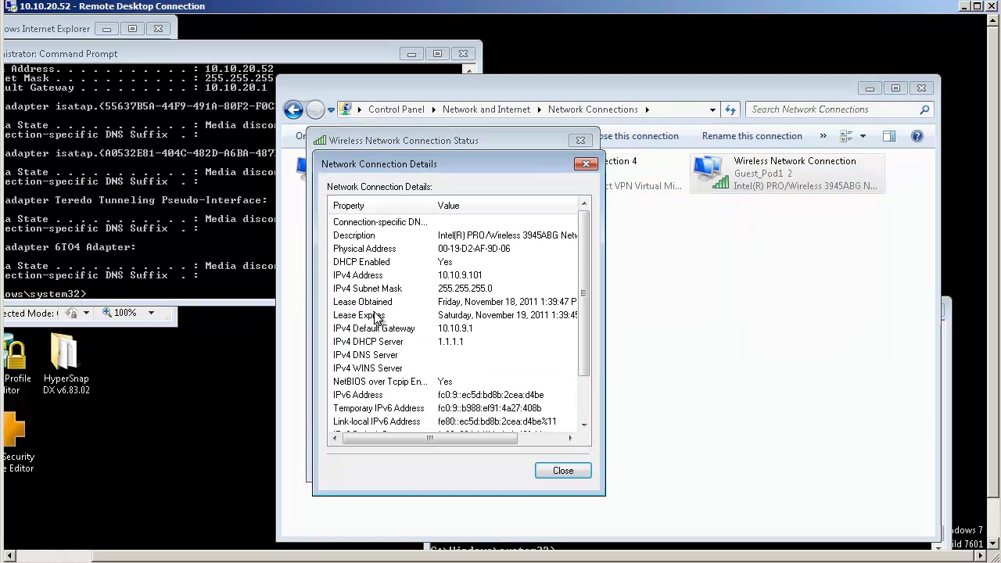
click(468, 396)
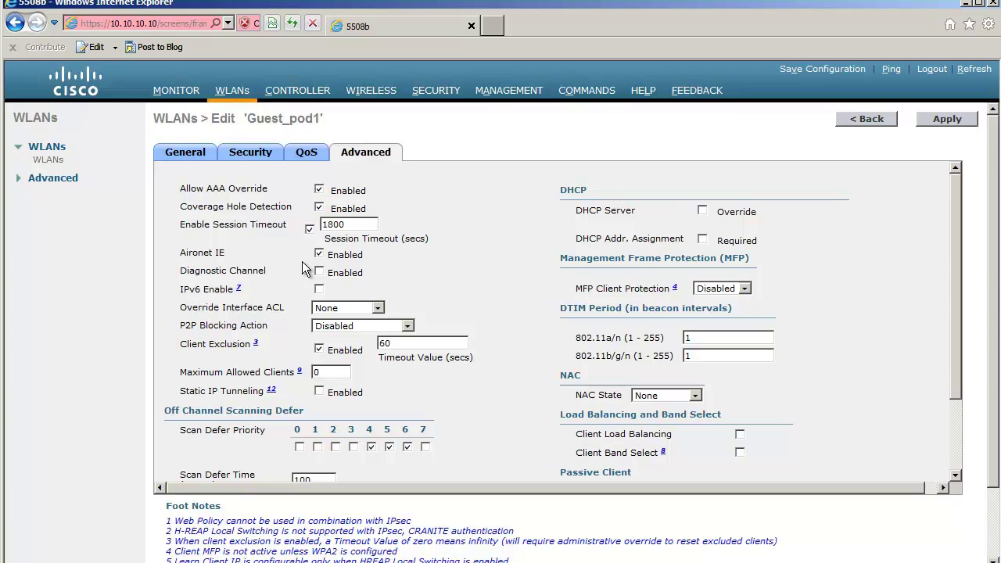
Create mobility anchor 10.10.200.10 for Guest_pod1 and go back to the WLANs list.
click(232, 92)
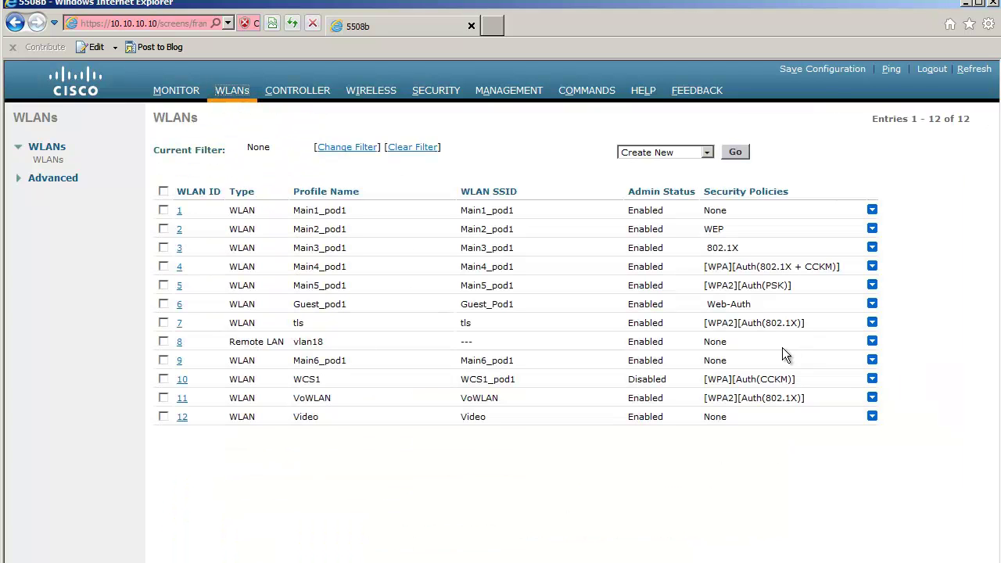
mouse_move(872, 304)
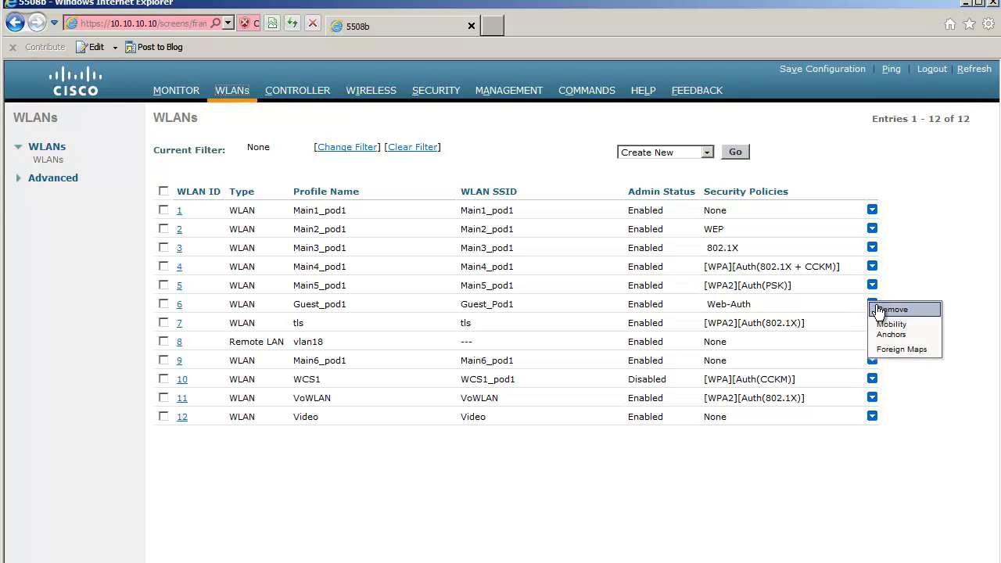
click(889, 327)
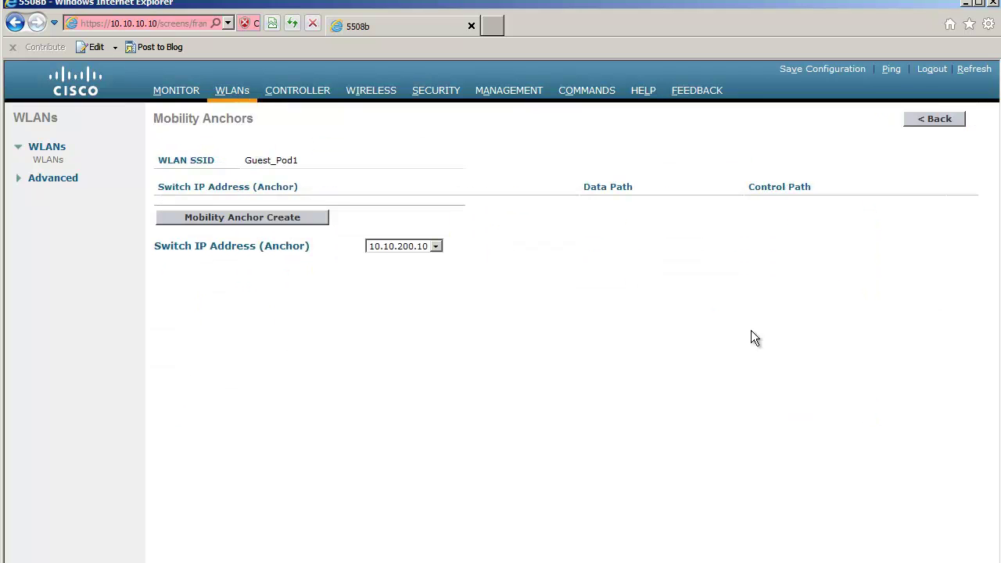
click(305, 222)
click(470, 300)
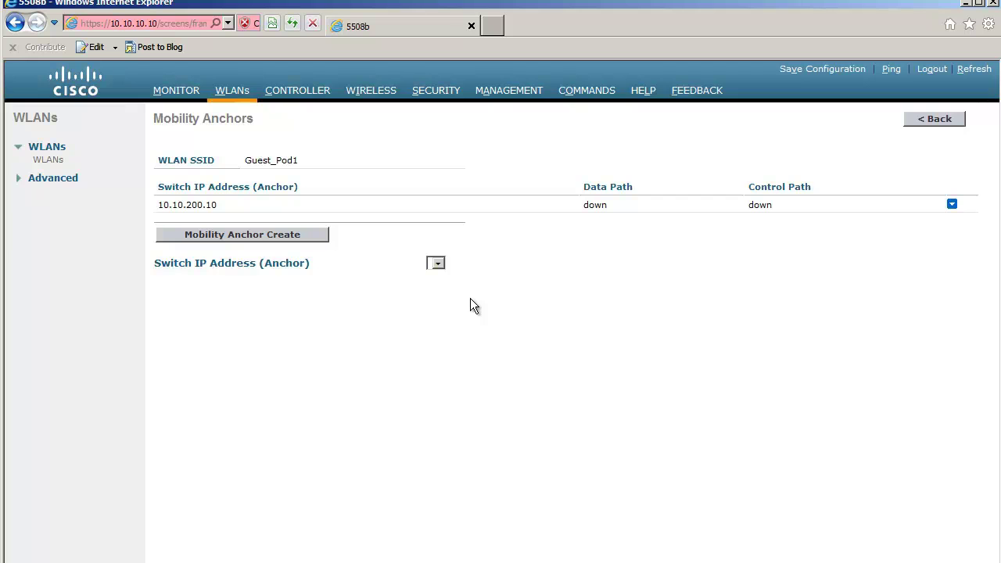
click(231, 89)
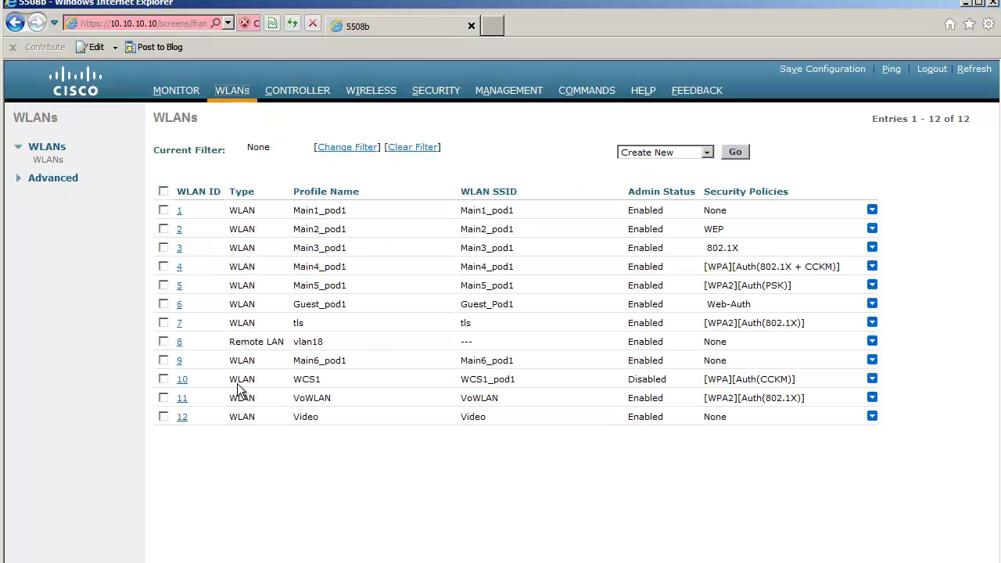
Tick IPv6 Enable on Guest_pod1's Advanced tab and apply the change.
click(179, 304)
click(341, 154)
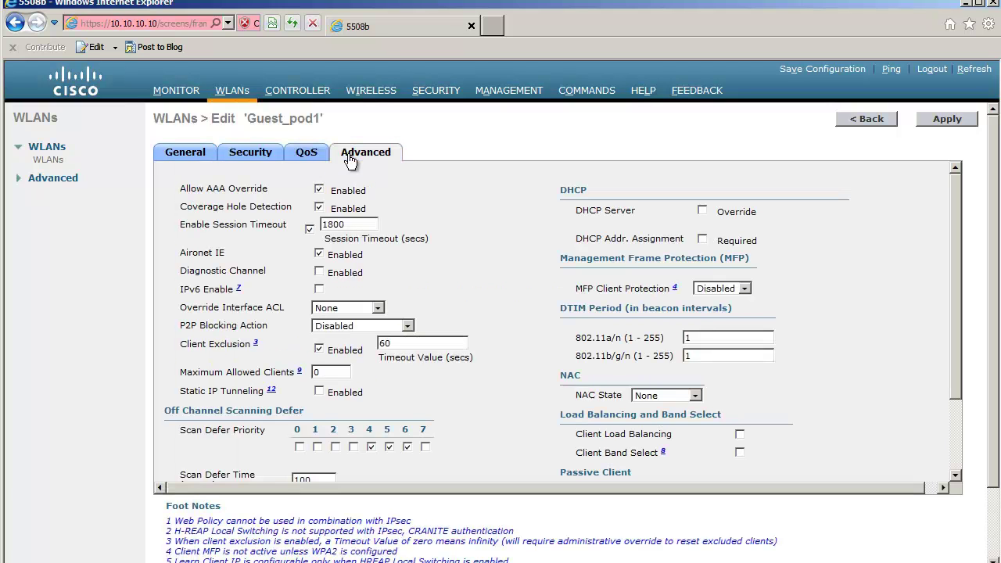
click(319, 289)
click(945, 122)
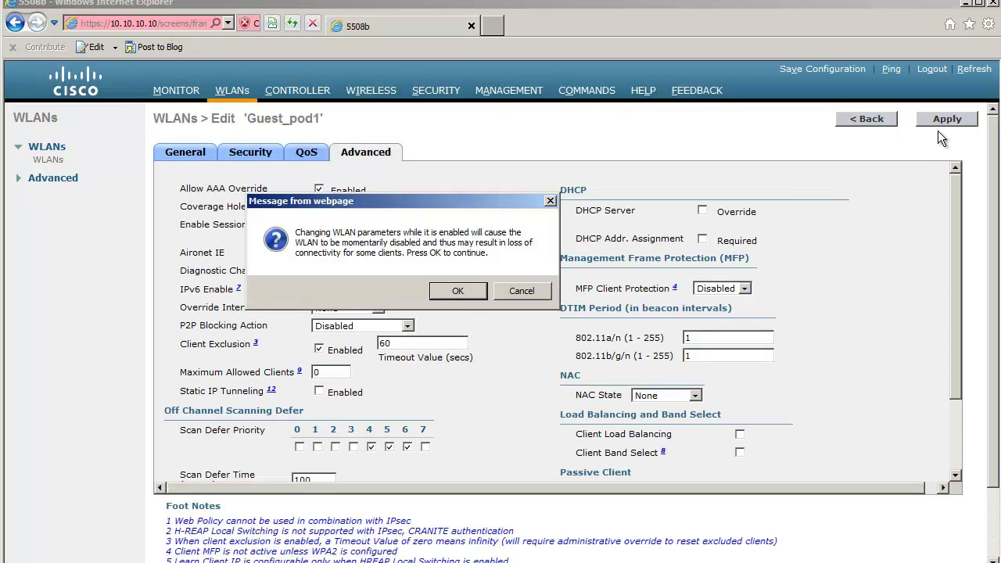
click(473, 289)
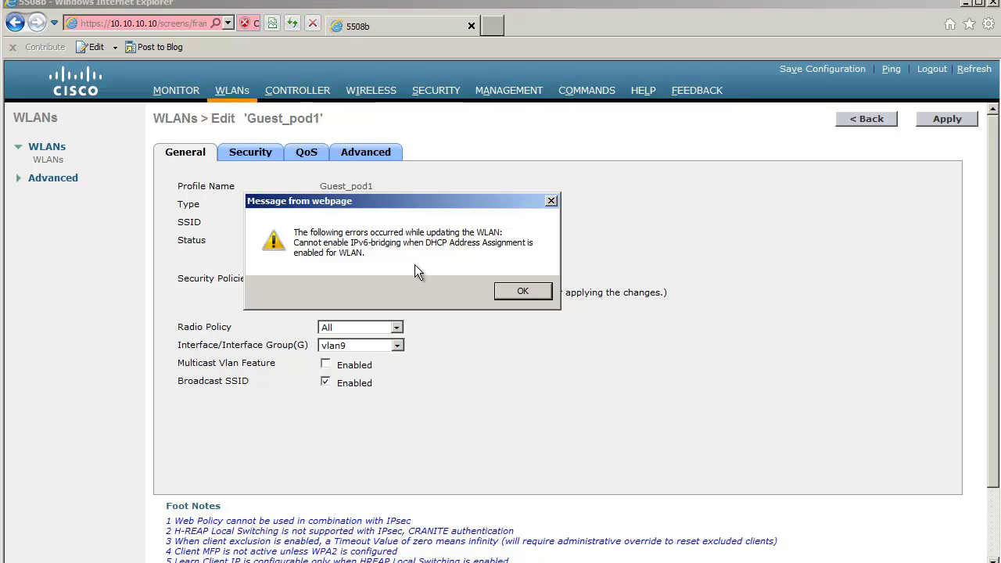
Dismiss the DHCP Address Assignment conflict error and confirm IPv6 Enable remains off.
key(Return)
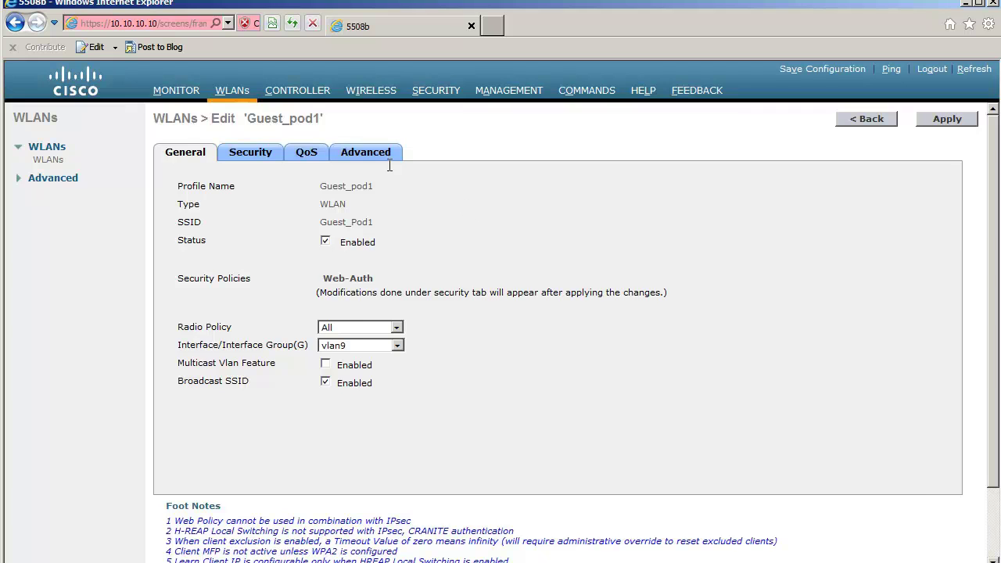
click(383, 157)
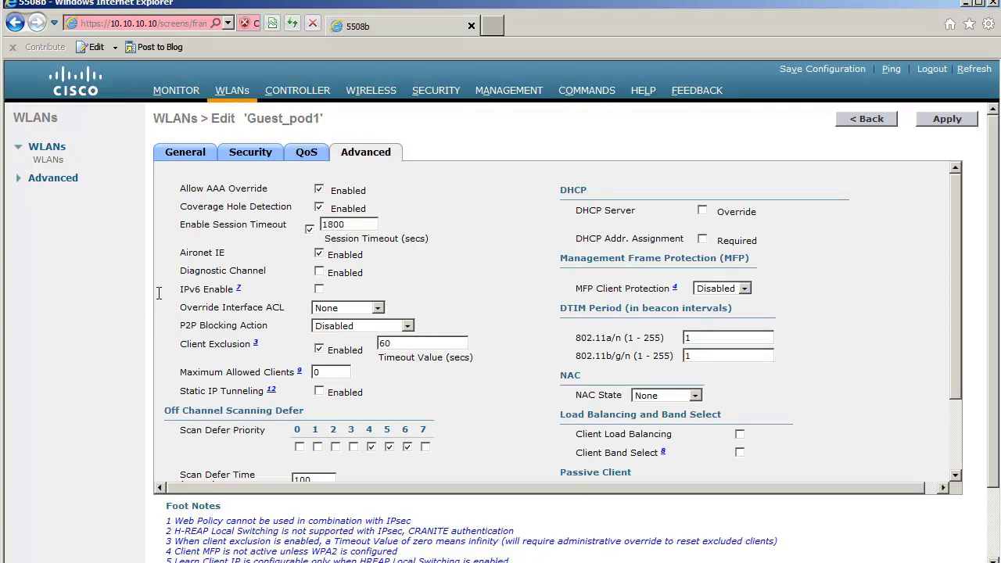
drag(175, 290, 223, 297)
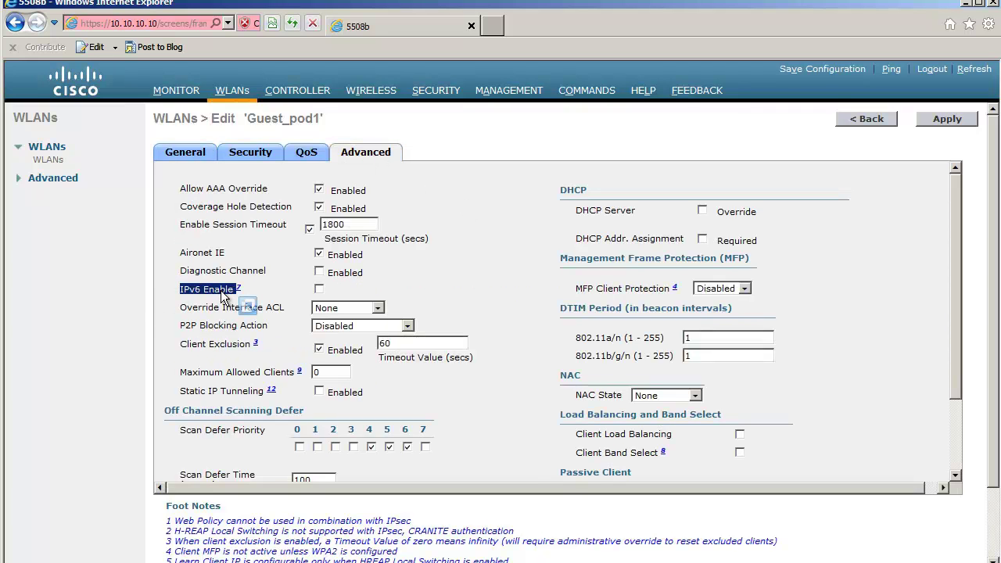